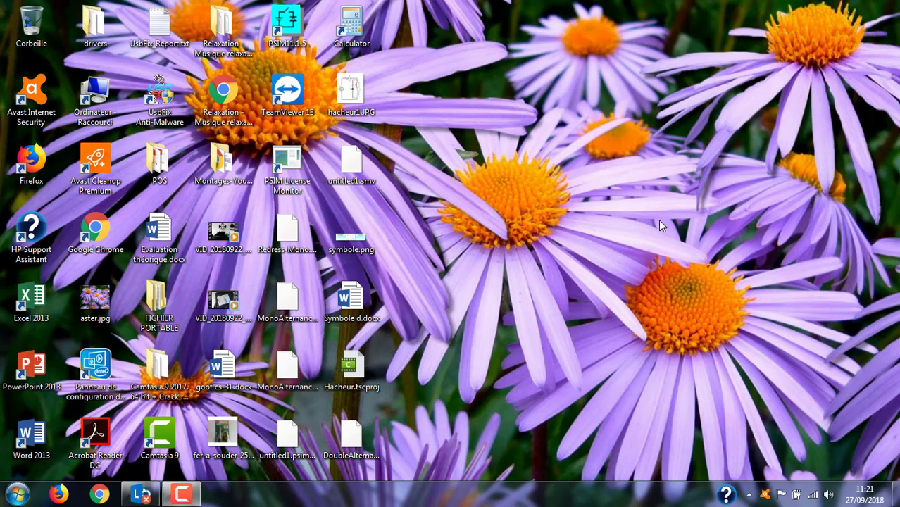
- Launch PSIM, dismiss its Help Browser and create a new blank schematic
{"action": "key", "text": "super"}
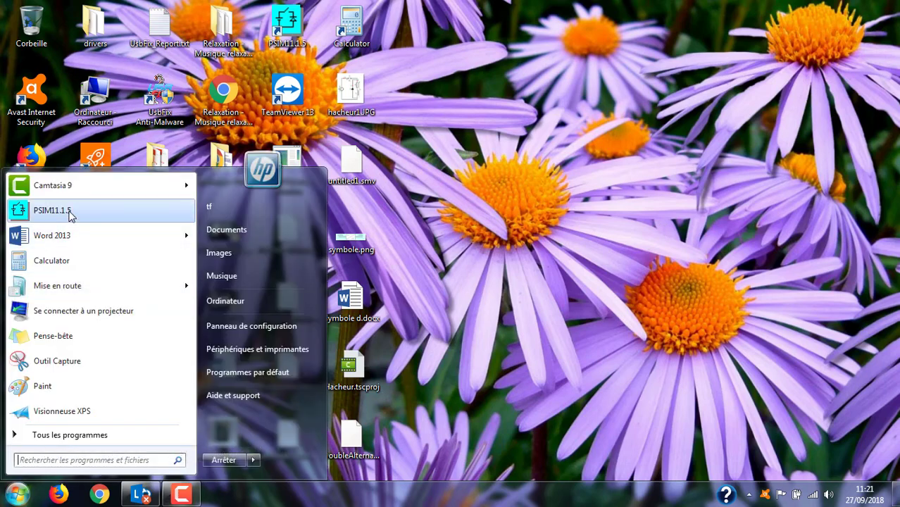
{"action": "left_click", "coordinate": [52, 210]}
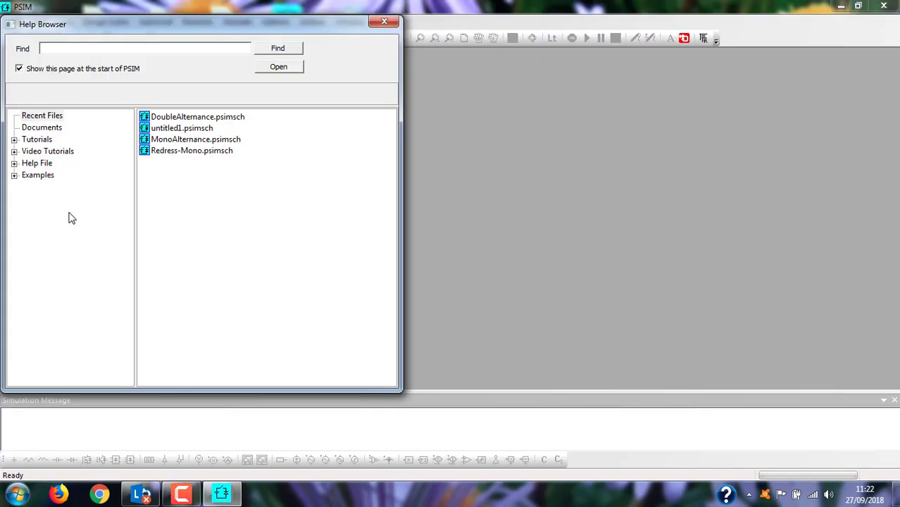
{"action": "left_click", "coordinate": [381, 22]}
{"action": "left_click", "coordinate": [17, 22]}
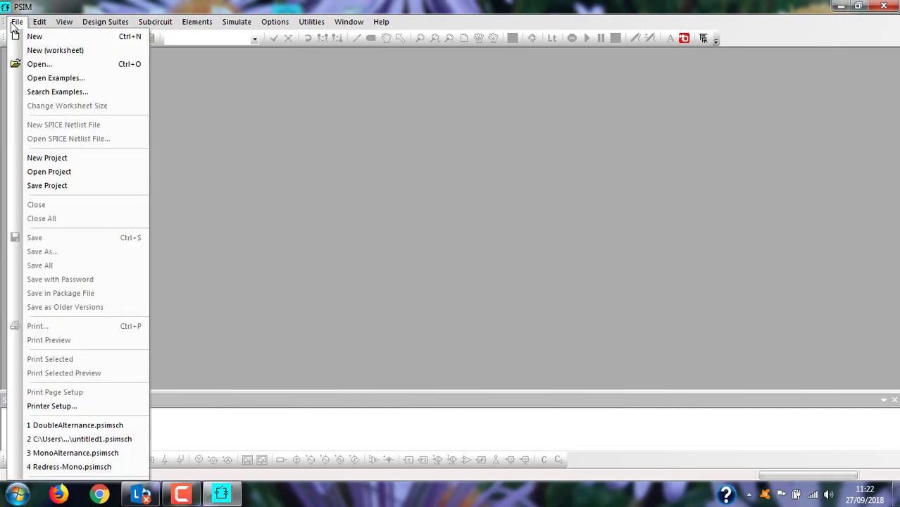
{"action": "left_click", "coordinate": [32, 37]}
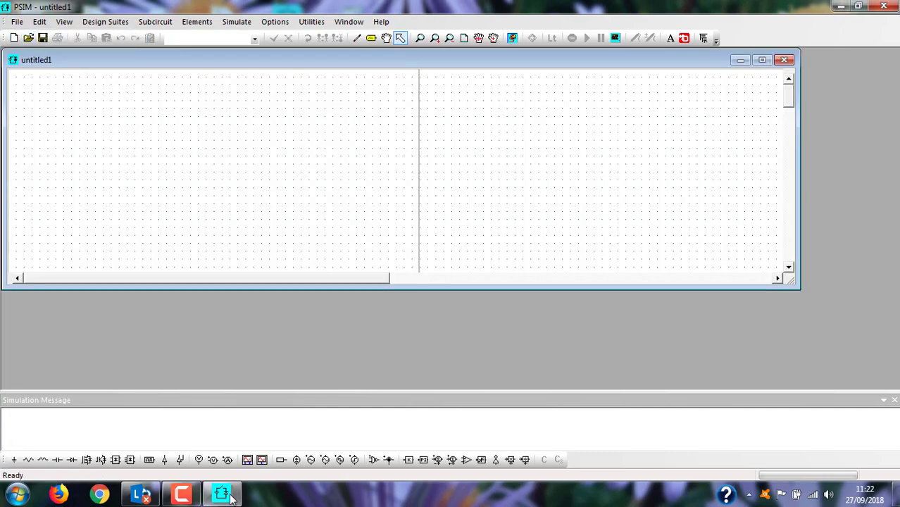
- Place one sinusoidal voltage source in the upper-left area of the schematic and maximize the schematic window
{"action": "left_click", "coordinate": [309, 459]}
{"action": "left_click", "coordinate": [110, 136]}
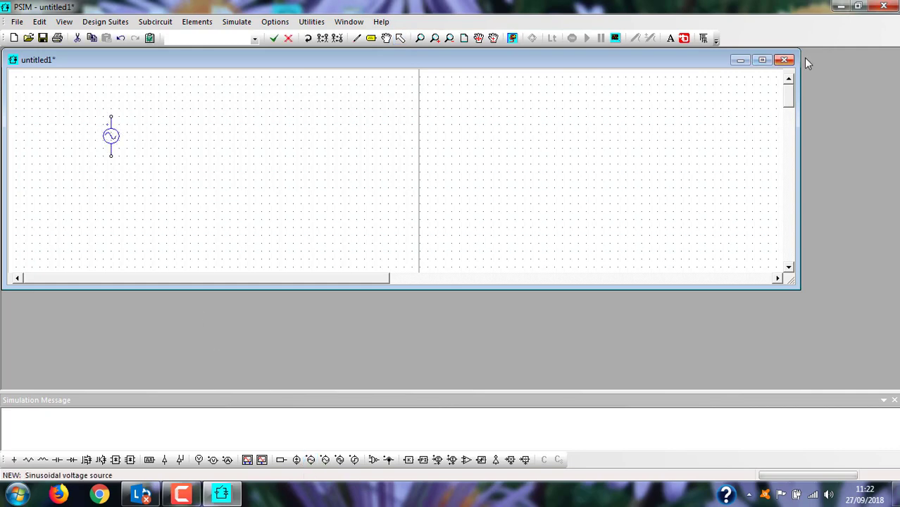
{"action": "left_click", "coordinate": [761, 60]}
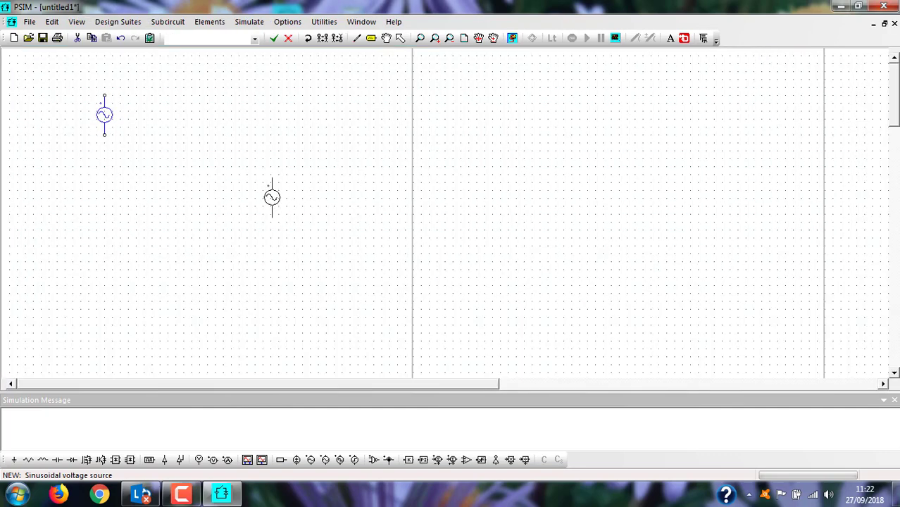
{"action": "left_click", "coordinate": [400, 40]}
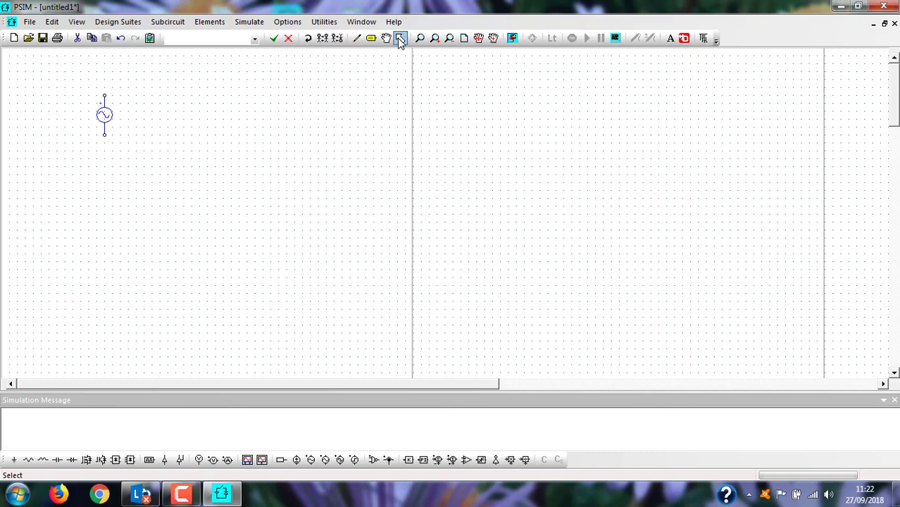
- Set the sinusoidal source's peak amplitude to 324V and display that value on the schematic
{"action": "double_click", "coordinate": [106, 120]}
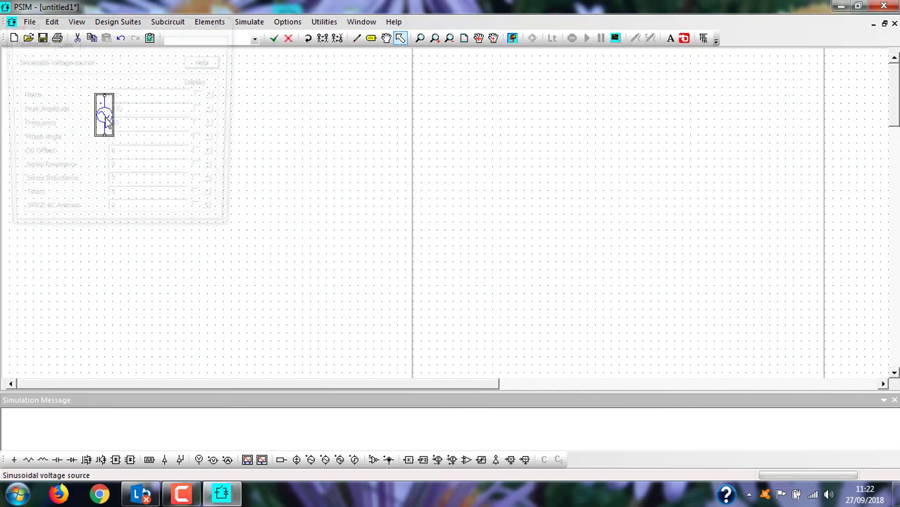
{"action": "left_click", "coordinate": [126, 111]}
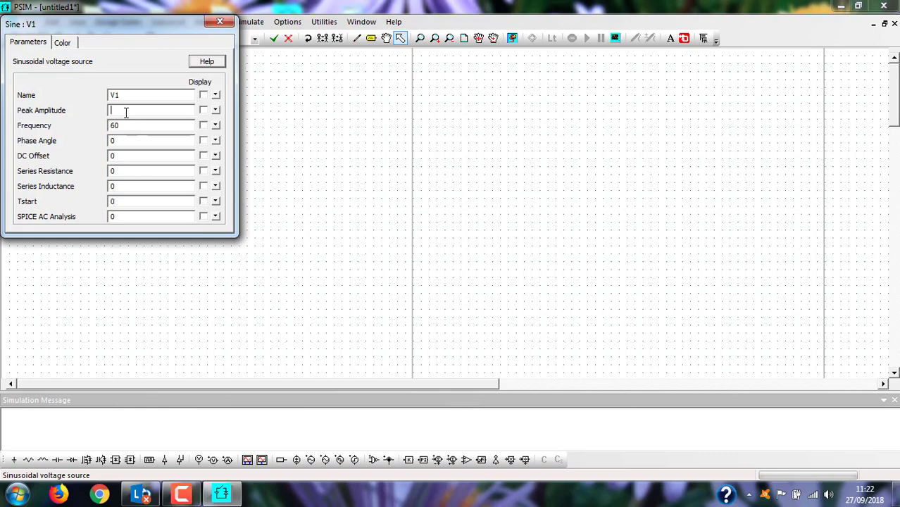
{"action": "key", "text": "Caps_Lock"}
{"action": "type", "text": "3240"}
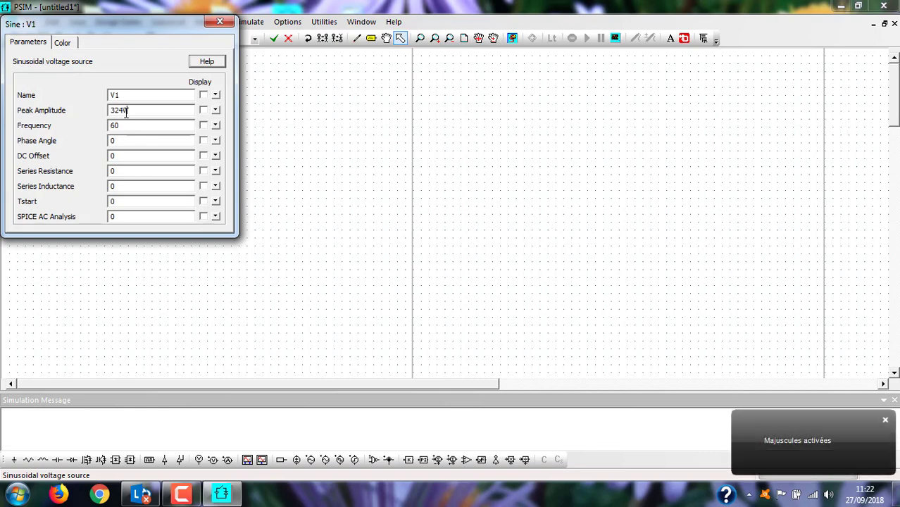
{"action": "key", "text": "Caps_Lock"}
{"action": "left_click", "coordinate": [203, 111]}
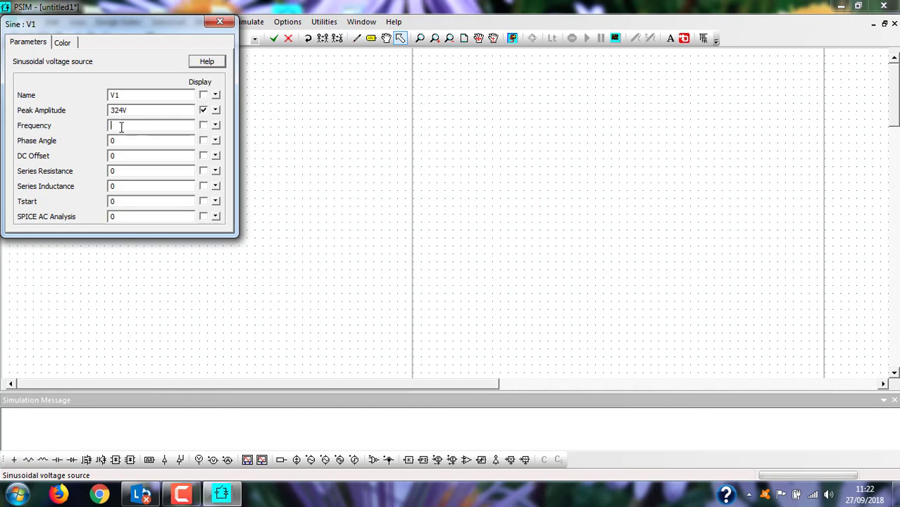
- Set the sinusoidal source's frequency to 50Hz, display it on the schematic and close the source's parameters
{"action": "key", "text": "Caps_Lock"}
{"action": "type", "text": "50"}
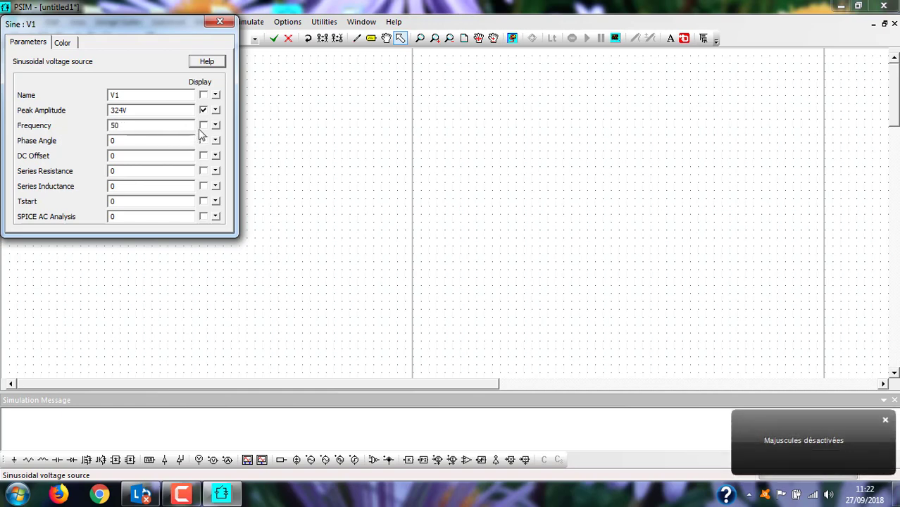
{"action": "key", "text": "Caps_Lock"}
{"action": "key", "text": "Caps_Lock"}
{"action": "type", "text": "Hz"}
{"action": "left_click", "coordinate": [203, 125]}
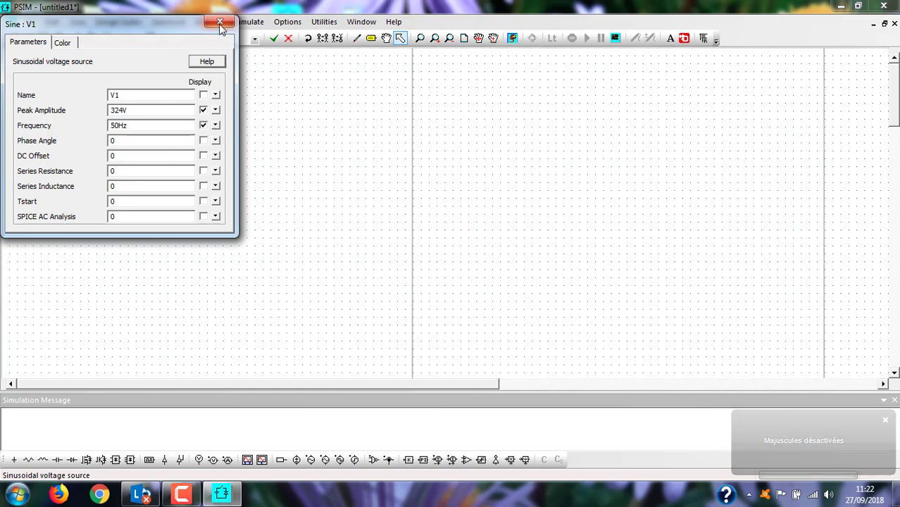
{"action": "left_click", "coordinate": [219, 22]}
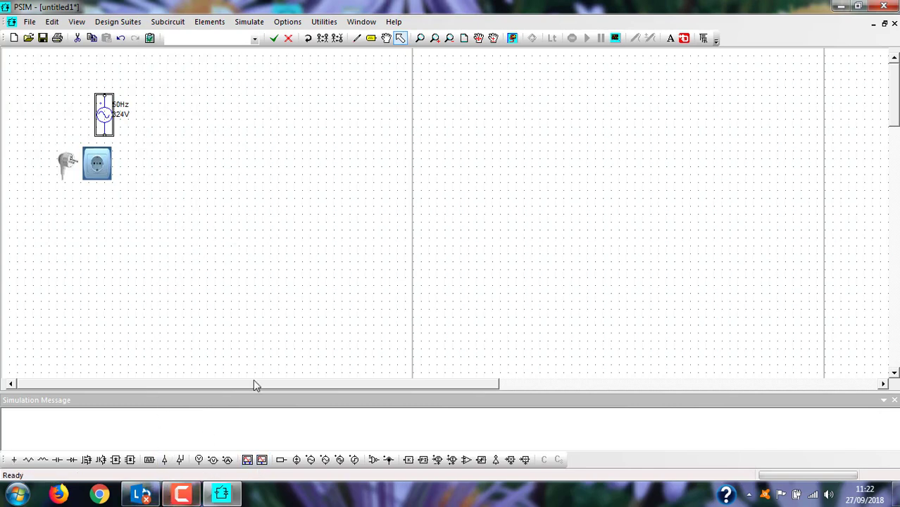
- Place a single-phase ideal transformer to the right of the voltage source, level with its terminals
{"action": "left_click", "coordinate": [210, 24]}
{"action": "mouse_move", "coordinate": [218, 39]}
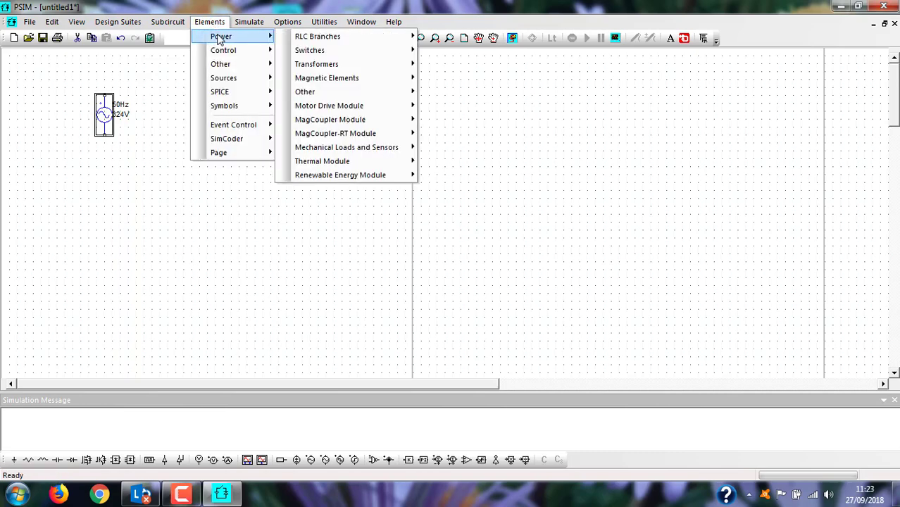
{"action": "mouse_move", "coordinate": [298, 41]}
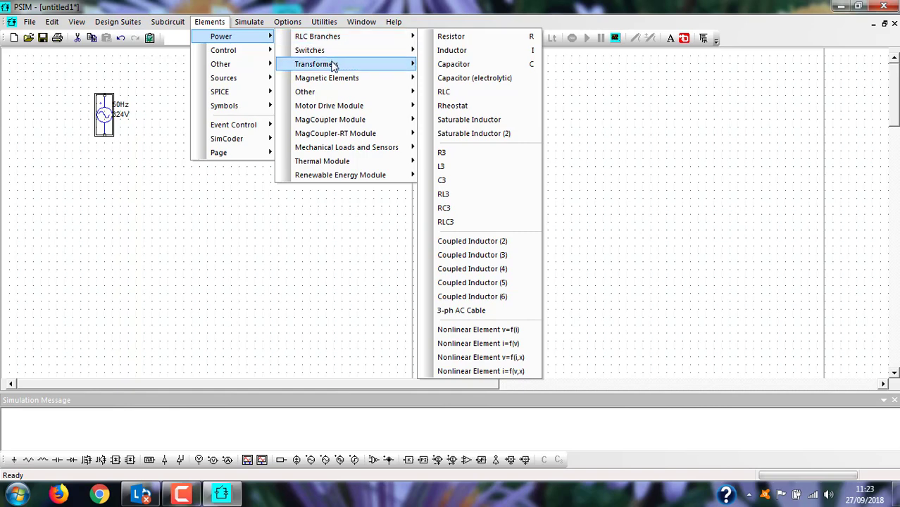
{"action": "mouse_move", "coordinate": [331, 69]}
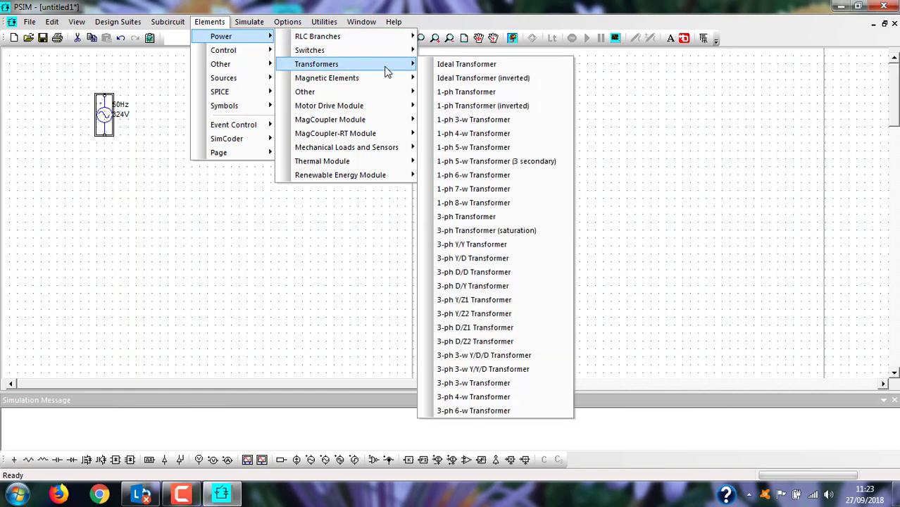
{"action": "left_click", "coordinate": [453, 66]}
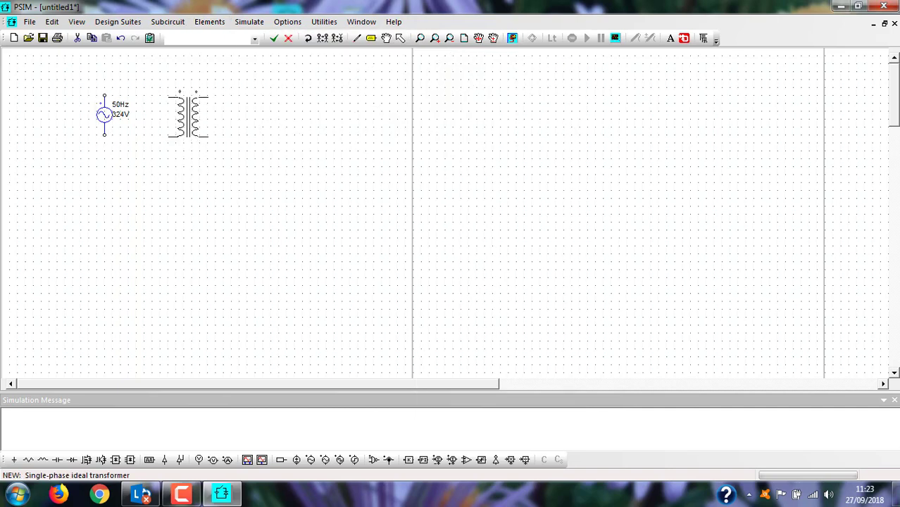
{"action": "left_click", "coordinate": [187, 114]}
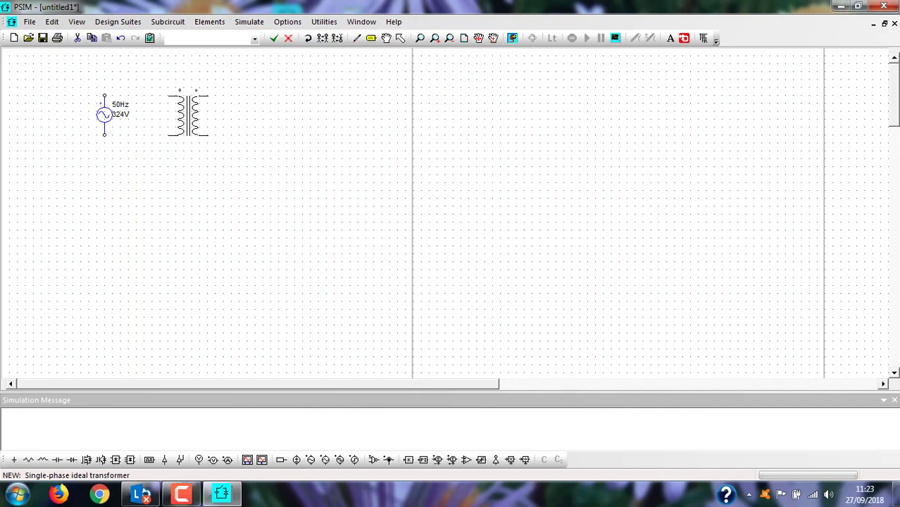
{"action": "left_click", "coordinate": [356, 38]}
{"action": "left_click", "coordinate": [400, 39]}
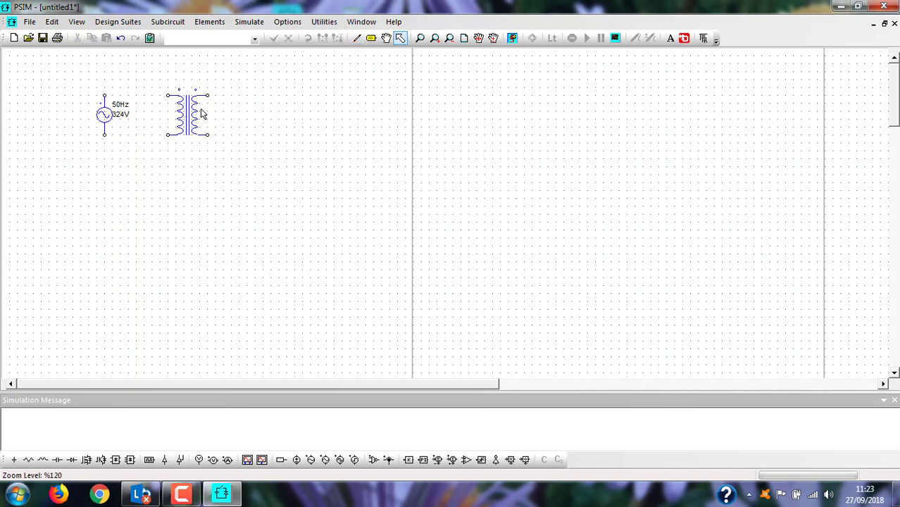
- Set the ideal transformer's turns to 1000 for Np (primary) and 105 for Ns (secondary)
{"action": "left_click", "coordinate": [193, 118]}
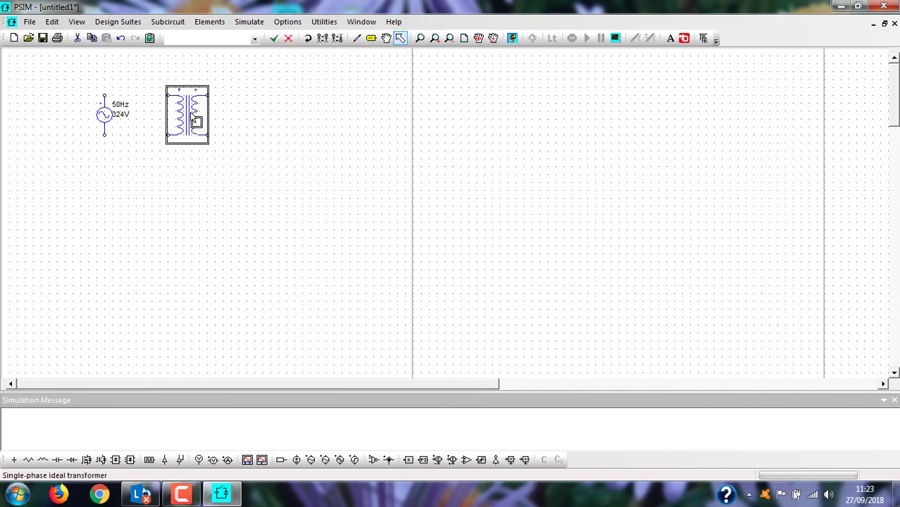
{"action": "left_click_drag", "start_coordinate": [191, 114], "coordinate": [190, 108]}
{"action": "double_click", "coordinate": [185, 113]}
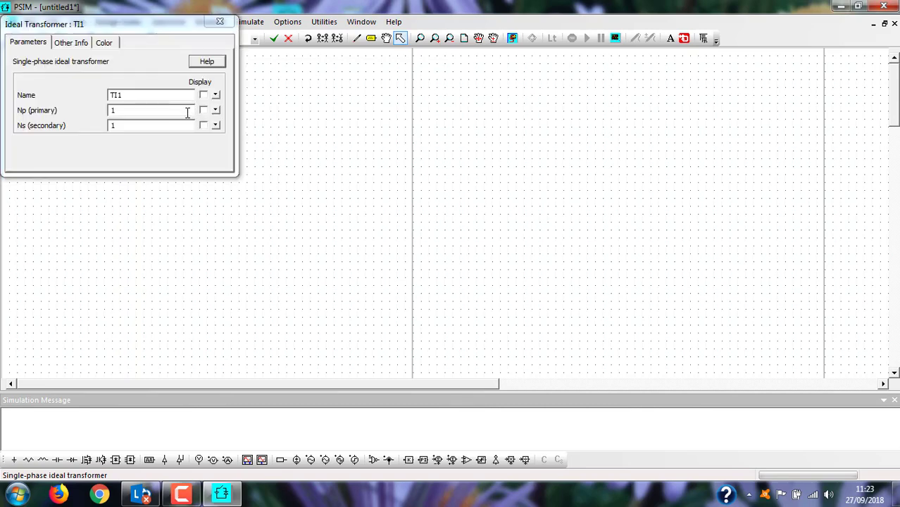
{"action": "left_click", "coordinate": [119, 110]}
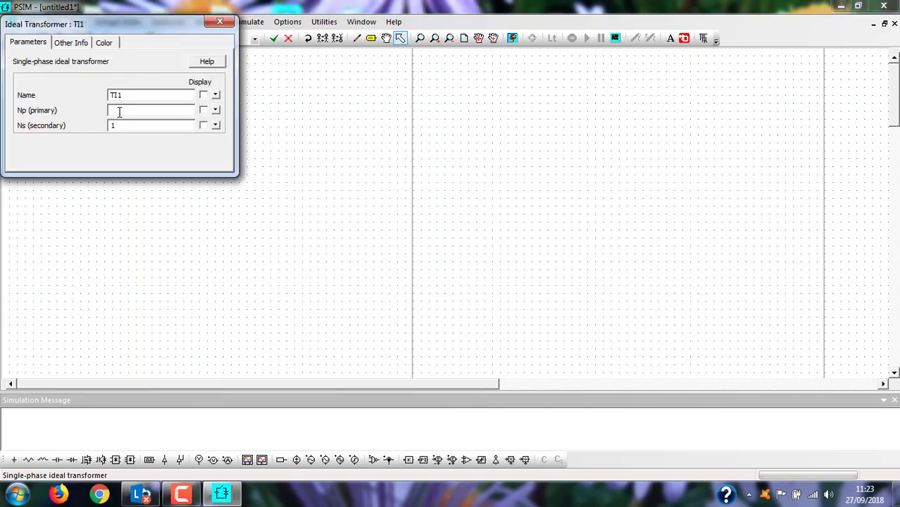
{"action": "key", "text": "Caps_Lock"}
{"action": "type", "text": "1000"}
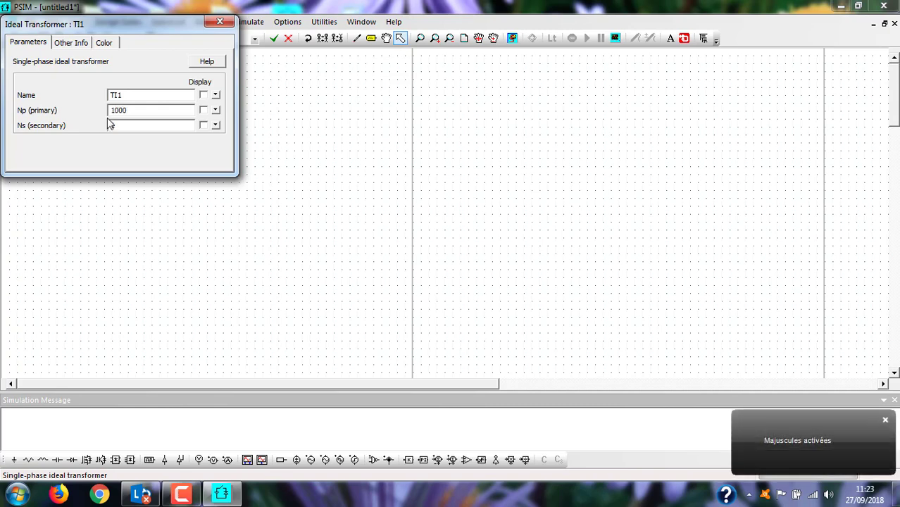
{"action": "left_click", "coordinate": [111, 125]}
{"action": "type", "text": "105"}
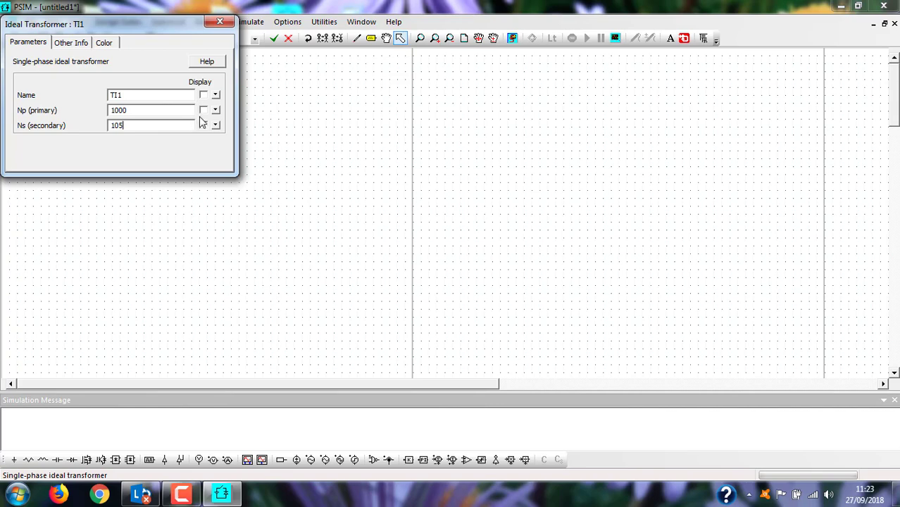
{"action": "left_click", "coordinate": [219, 21]}
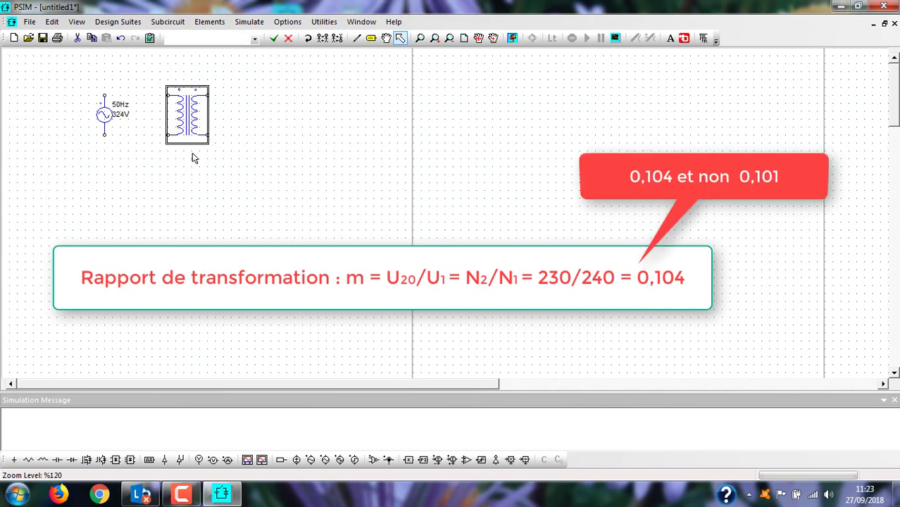
- Place a single-phase diode bridge to the right of the transformer, with its upper terminals level with the transformer's
{"action": "left_click", "coordinate": [116, 459]}
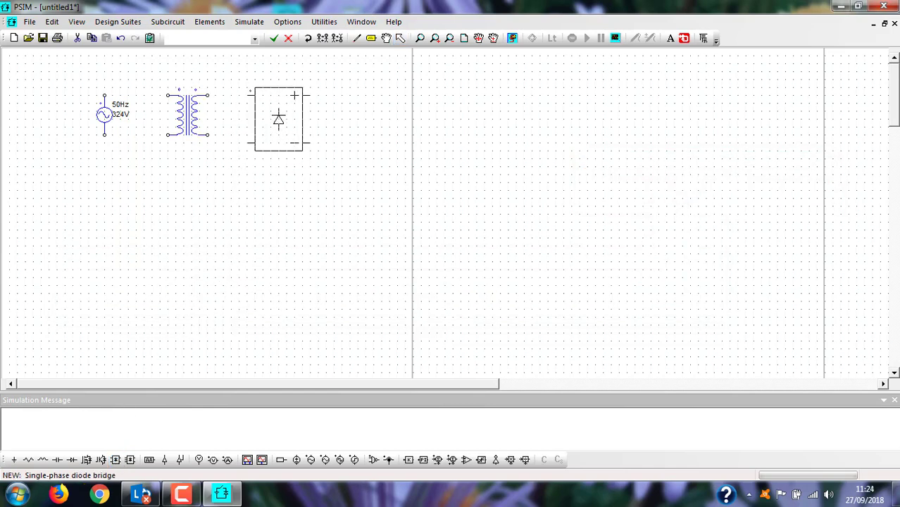
{"action": "left_click", "coordinate": [279, 118]}
{"action": "left_click", "coordinate": [162, 446]}
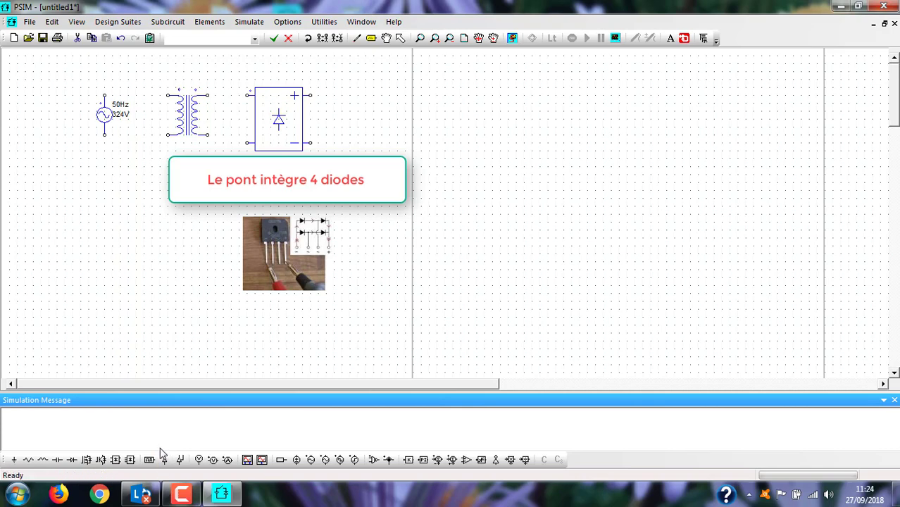
- Place a vertically oriented resistor to the right of the diode bridge
{"action": "left_click", "coordinate": [29, 460]}
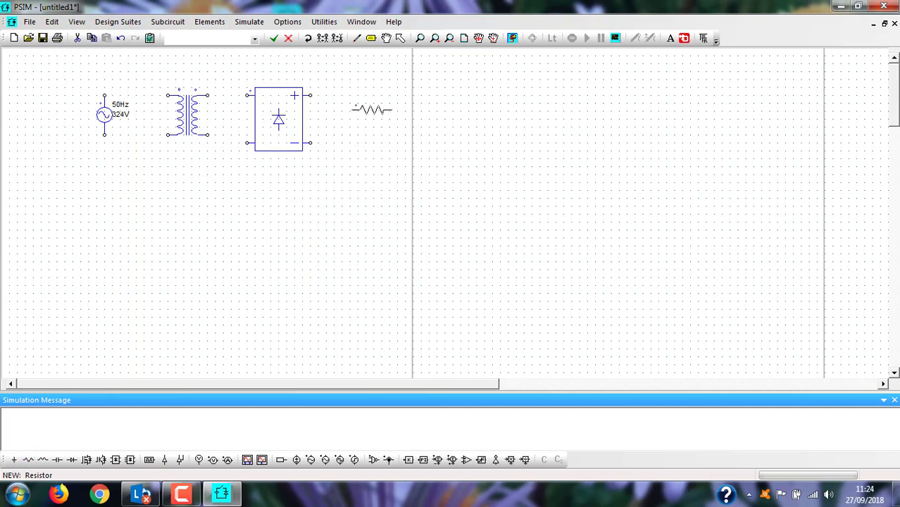
{"action": "right_click", "coordinate": [372, 109]}
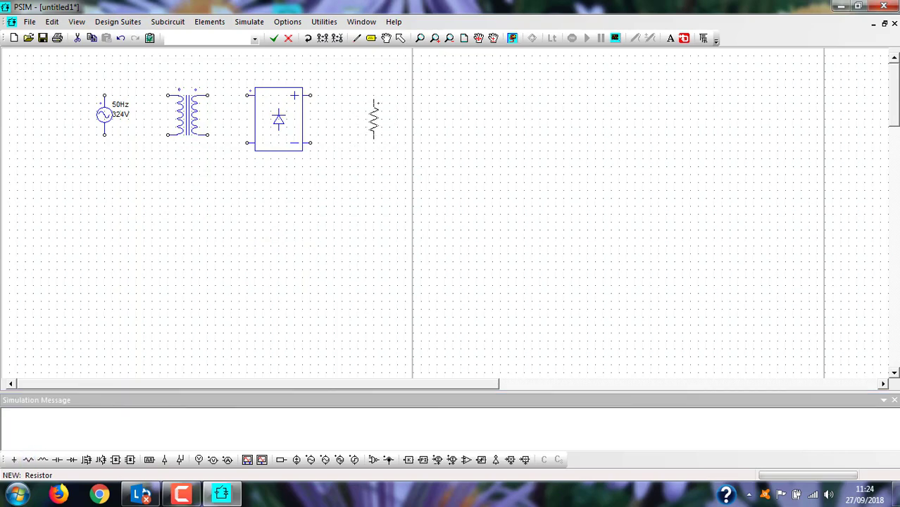
{"action": "left_click", "coordinate": [374, 117]}
{"action": "key", "text": "Escape"}
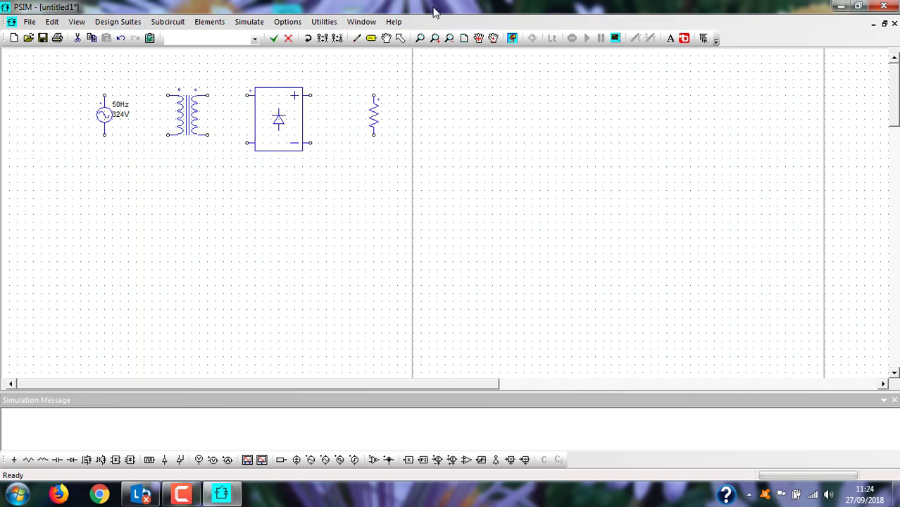
- Set the resistor's resistance to 100 and display both its name and resistance on the schematic
{"action": "left_click", "coordinate": [400, 39]}
{"action": "double_click", "coordinate": [373, 119]}
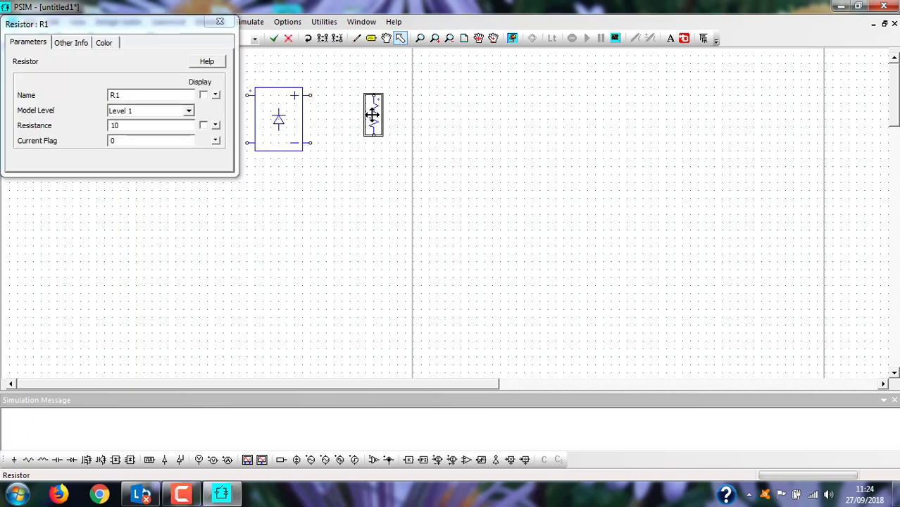
{"action": "left_click", "coordinate": [122, 125]}
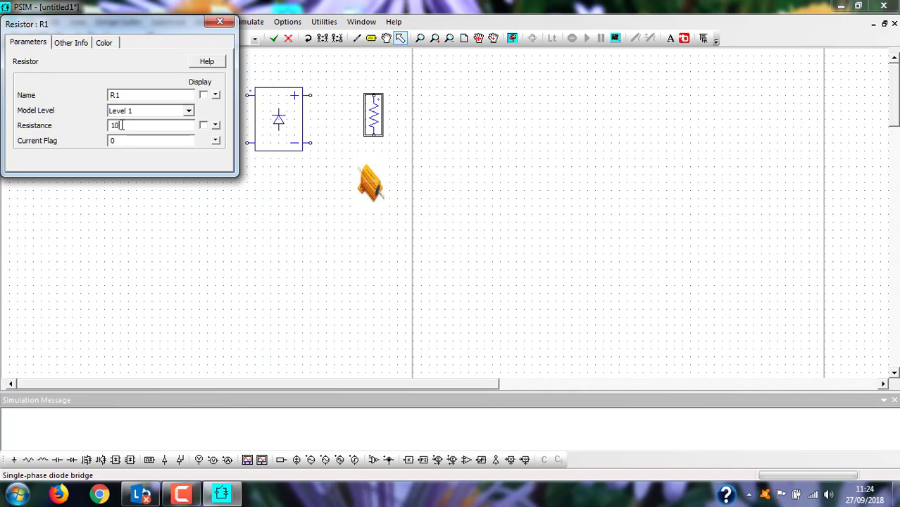
{"action": "left_click", "coordinate": [202, 126]}
{"action": "left_click", "coordinate": [203, 96]}
{"action": "left_click", "coordinate": [219, 21]}
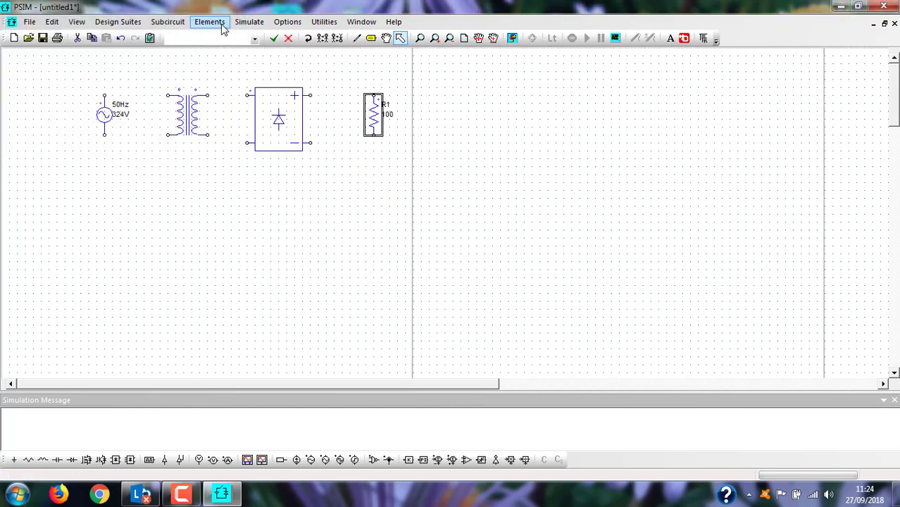
{"action": "left_click", "coordinate": [279, 206]}
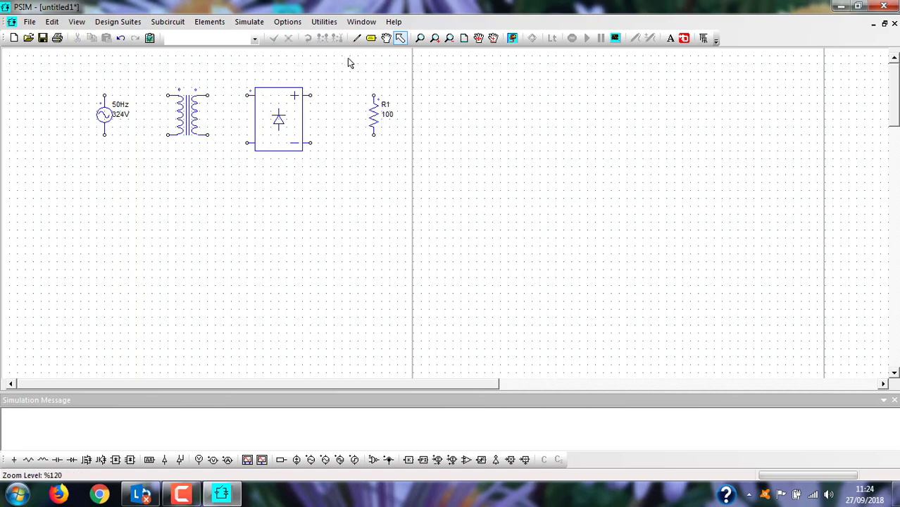
- Wire the AC source to the transformer primary, the secondary to the diode bridge inputs, and the bridge outputs across resistor R1
{"action": "left_click", "coordinate": [356, 38]}
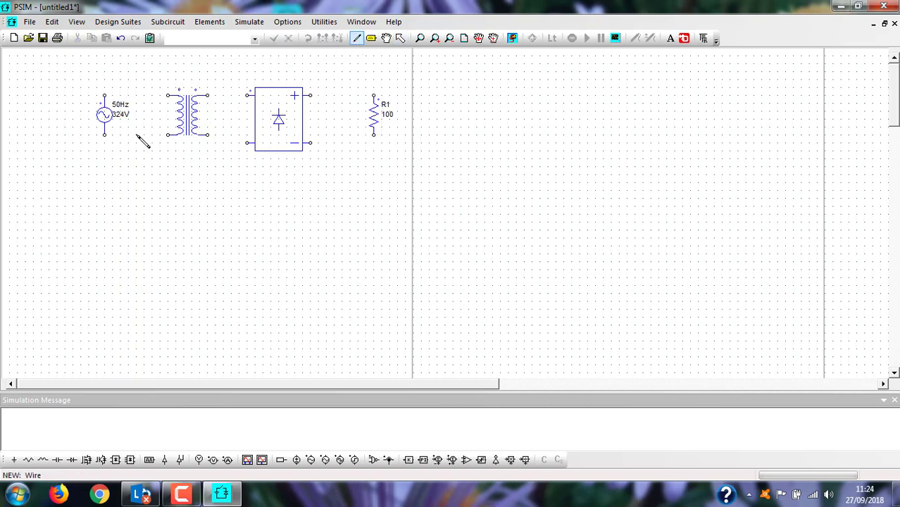
{"action": "left_click_drag", "start_coordinate": [105, 95], "coordinate": [250, 92]}
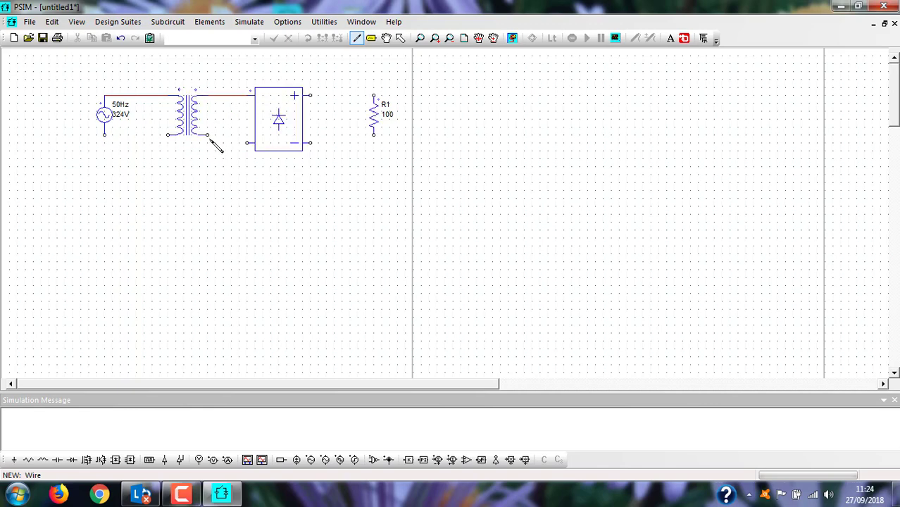
{"action": "left_click_drag", "start_coordinate": [207, 142], "coordinate": [254, 143]}
{"action": "left_click_drag", "start_coordinate": [105, 135], "coordinate": [168, 135]}
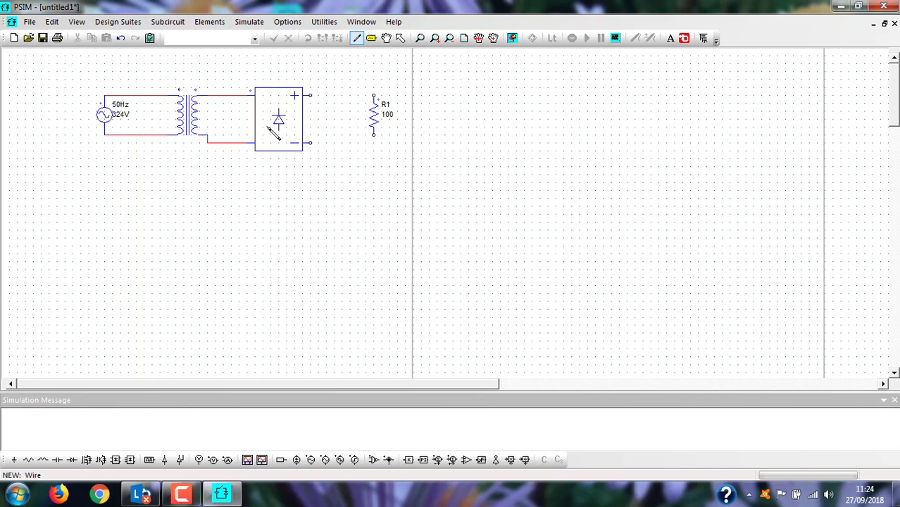
{"action": "left_click_drag", "start_coordinate": [310, 95], "coordinate": [373, 98]}
{"action": "left_click_drag", "start_coordinate": [311, 145], "coordinate": [374, 136]}
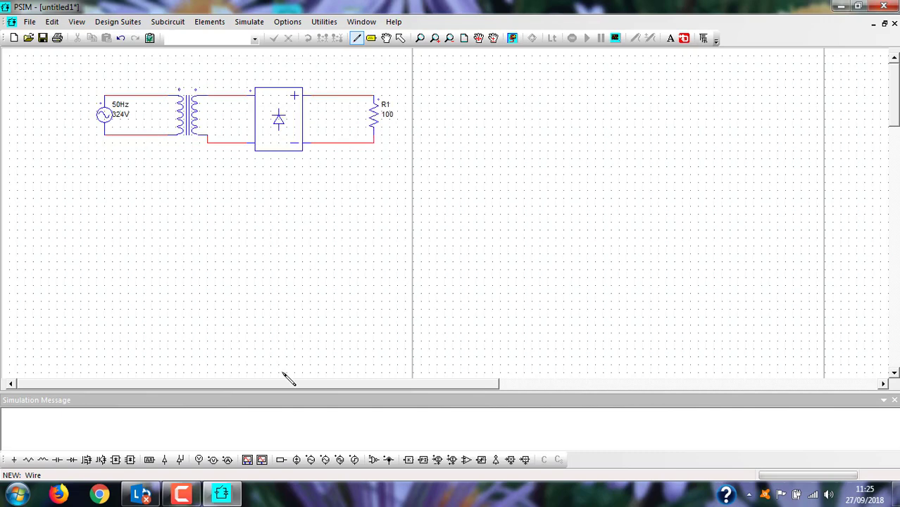
{"action": "left_click", "coordinate": [214, 461]}
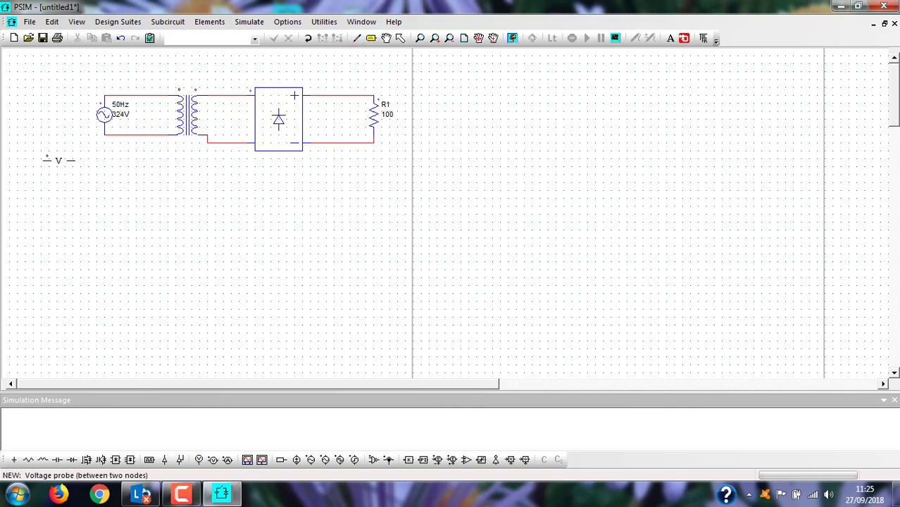
{"action": "left_click", "coordinate": [64, 127]}
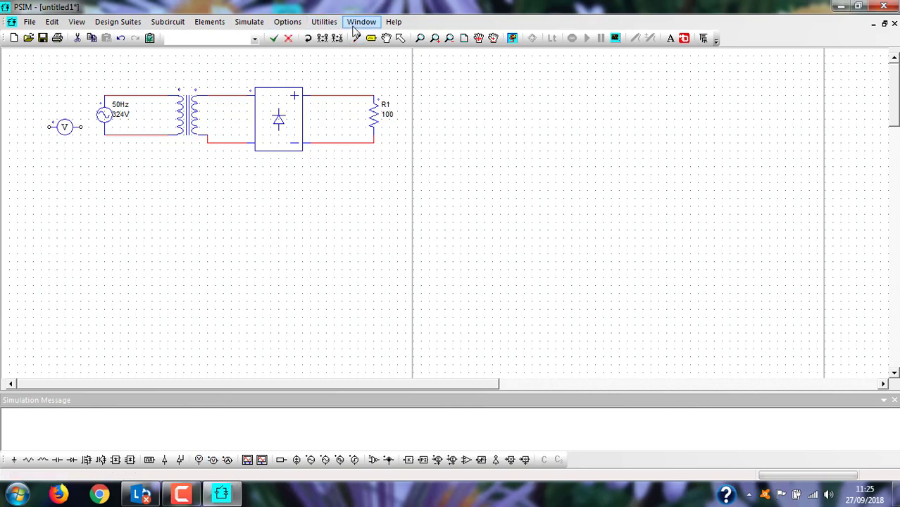
{"action": "left_click", "coordinate": [398, 39]}
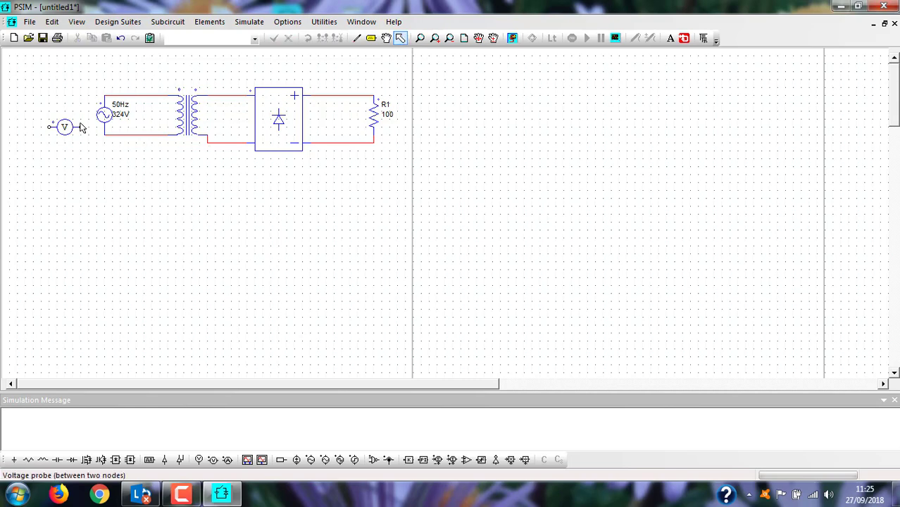
{"action": "key", "text": "Escape"}
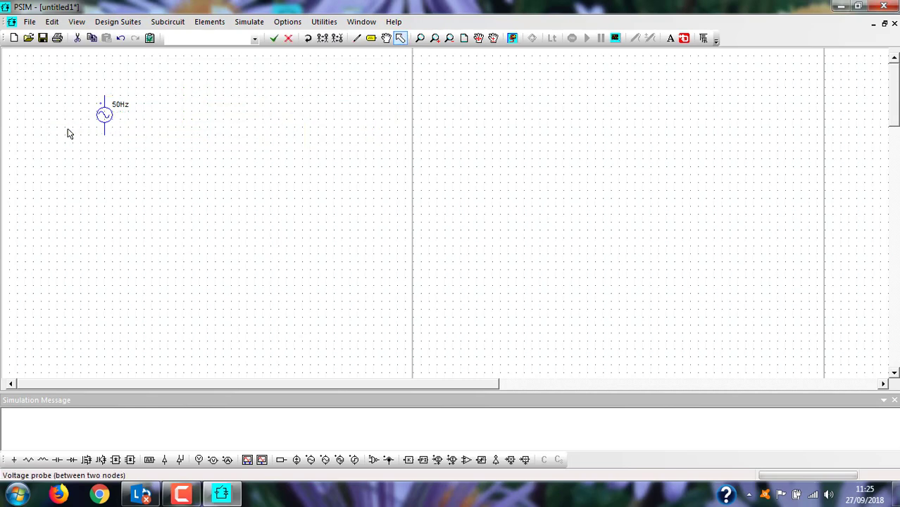
- Place a vertically oriented two-node voltage probe to the left of the AC source and wire it across the source
{"action": "left_click", "coordinate": [212, 461]}
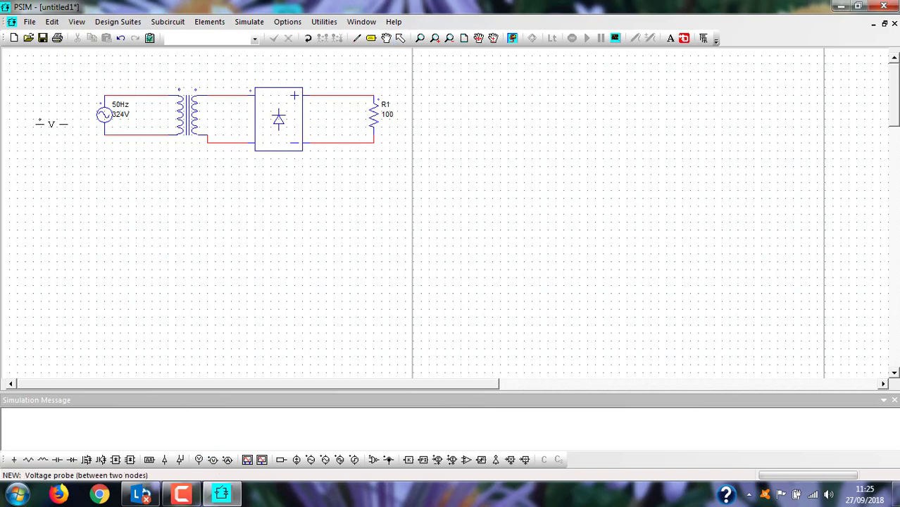
{"action": "right_click", "coordinate": [53, 117]}
{"action": "left_click", "coordinate": [57, 118]}
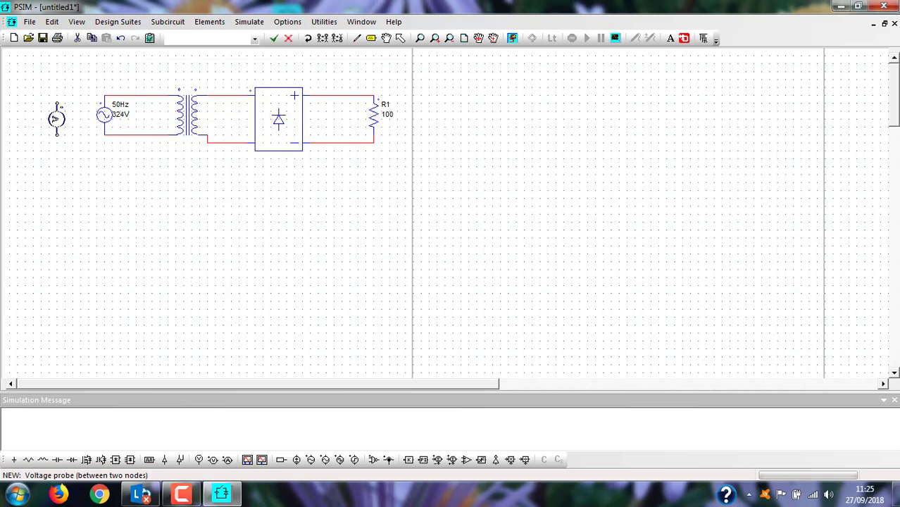
{"action": "left_click", "coordinate": [356, 38]}
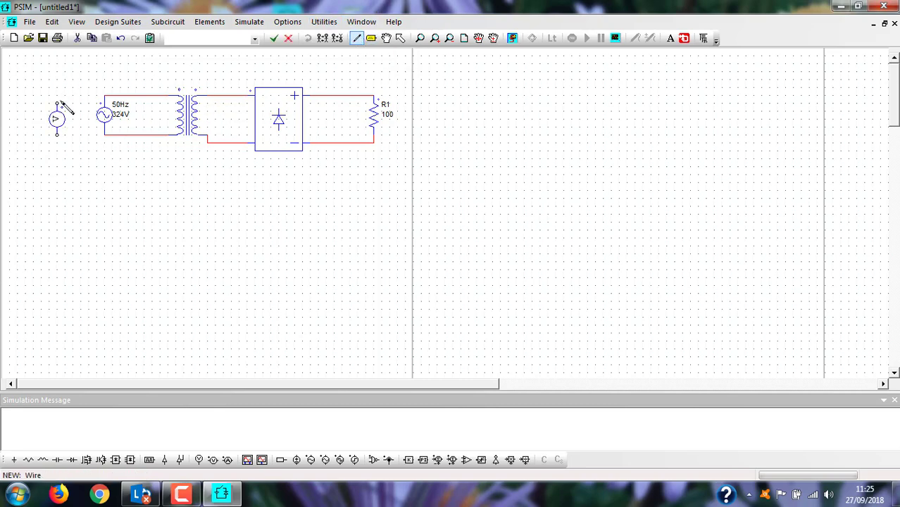
{"action": "left_click_drag", "start_coordinate": [57, 104], "coordinate": [104, 95]}
{"action": "left_click_drag", "start_coordinate": [57, 133], "coordinate": [104, 134]}
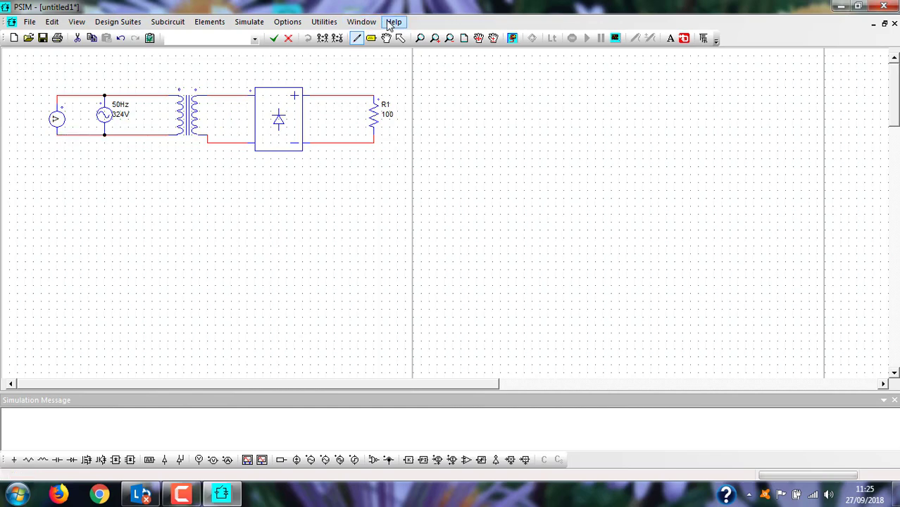
- Name the voltage probe across the AC source Ve and display its name on the schematic
{"action": "left_click", "coordinate": [401, 40]}
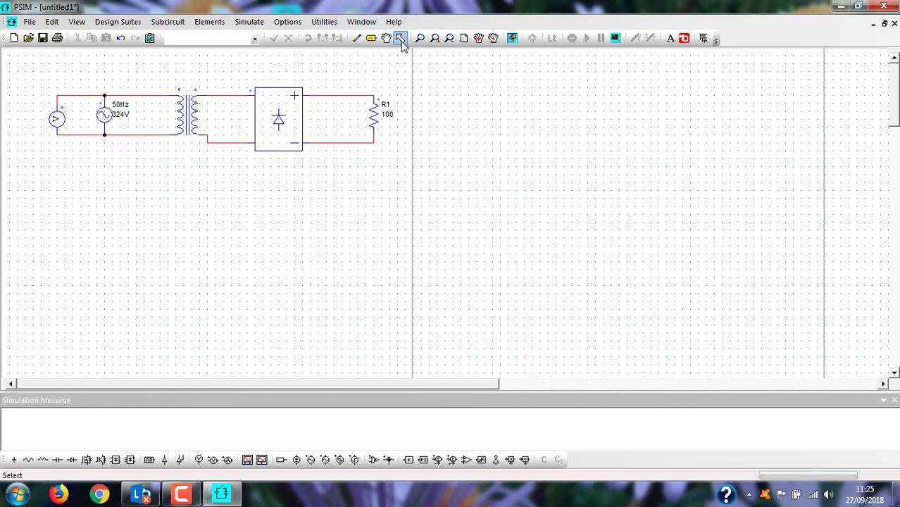
{"action": "double_click", "coordinate": [58, 125]}
{"action": "left_click", "coordinate": [125, 94]}
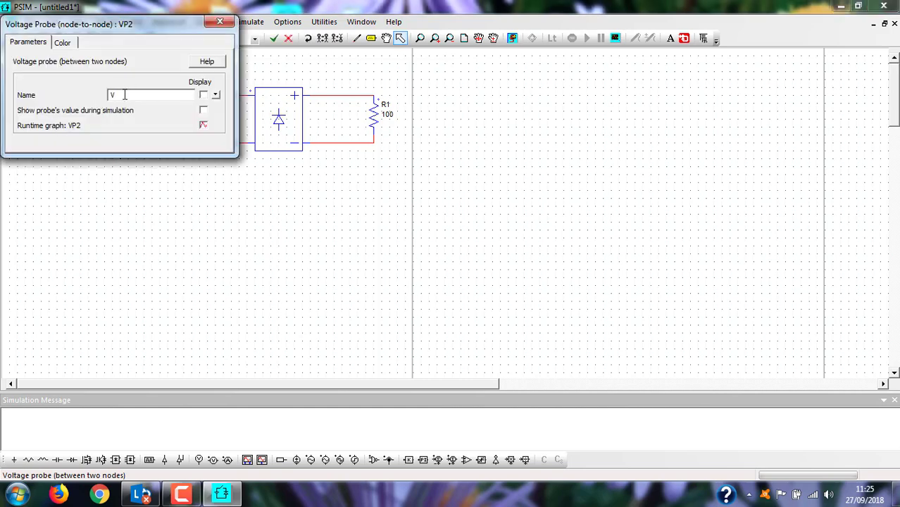
{"action": "key", "text": "Caps_Lock"}
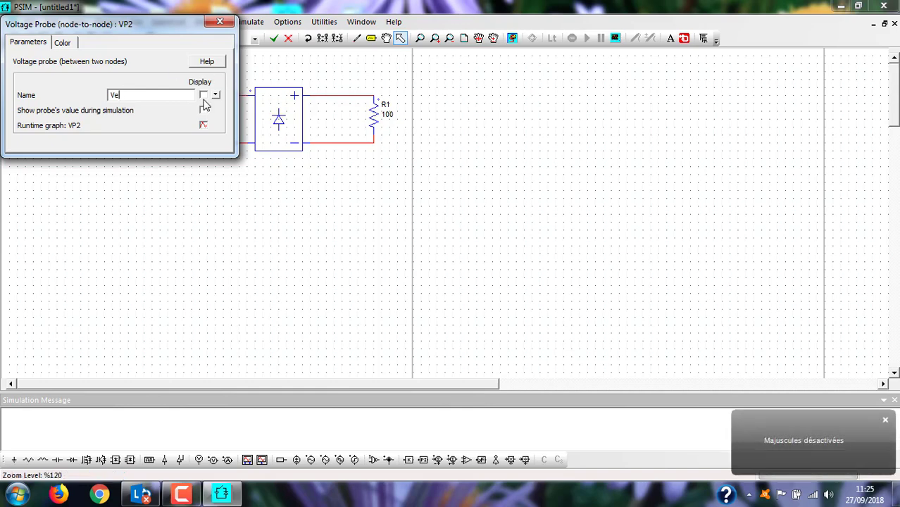
{"action": "left_click", "coordinate": [203, 95]}
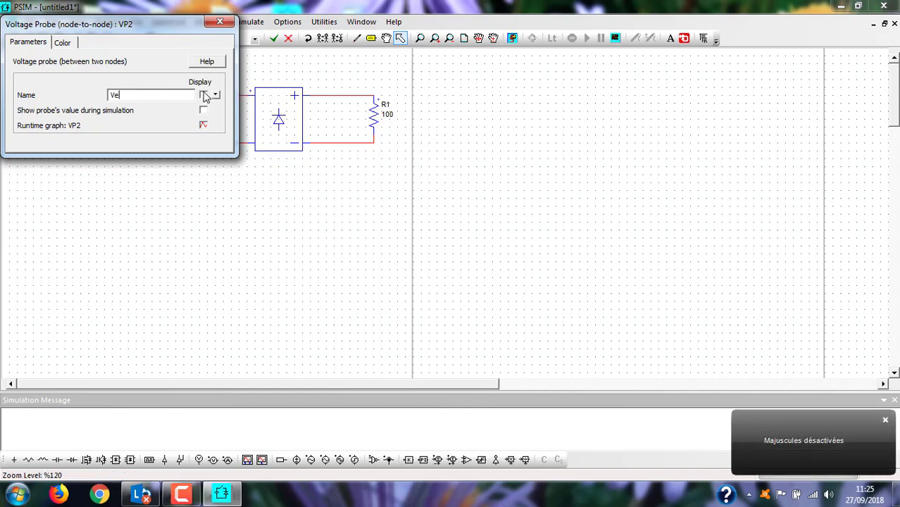
{"action": "left_click", "coordinate": [220, 24]}
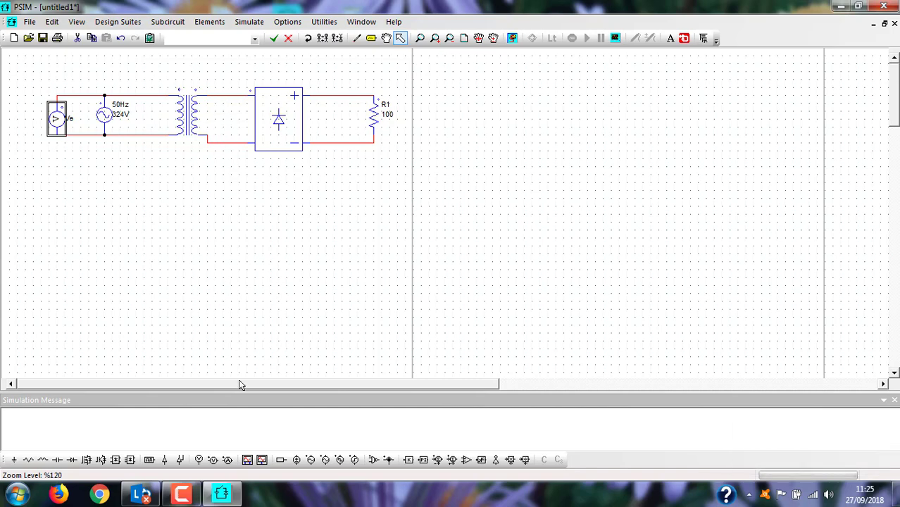
- Place a vertical two-node voltage probe between the transformer and the diode bridge, and wire it across the transformer secondary
{"action": "left_click", "coordinate": [213, 460]}
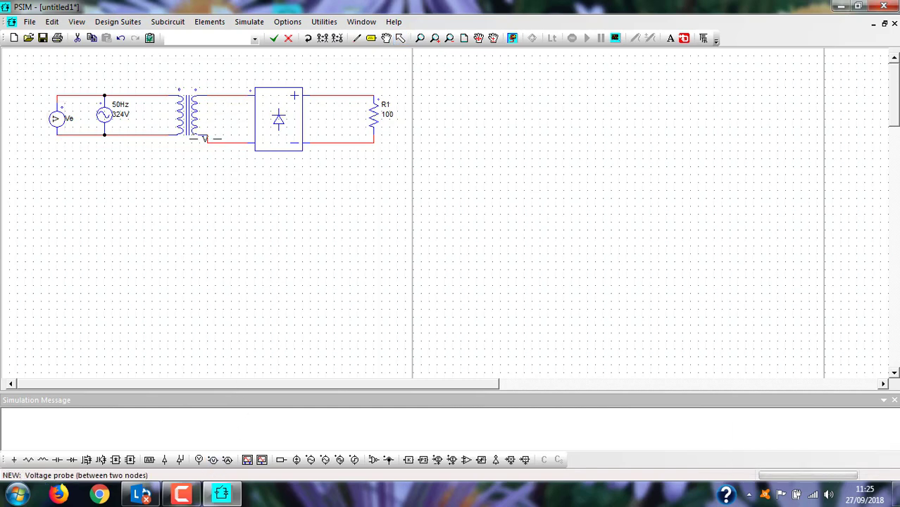
{"action": "right_click", "coordinate": [215, 108]}
{"action": "left_click", "coordinate": [223, 120]}
{"action": "left_click", "coordinate": [356, 38]}
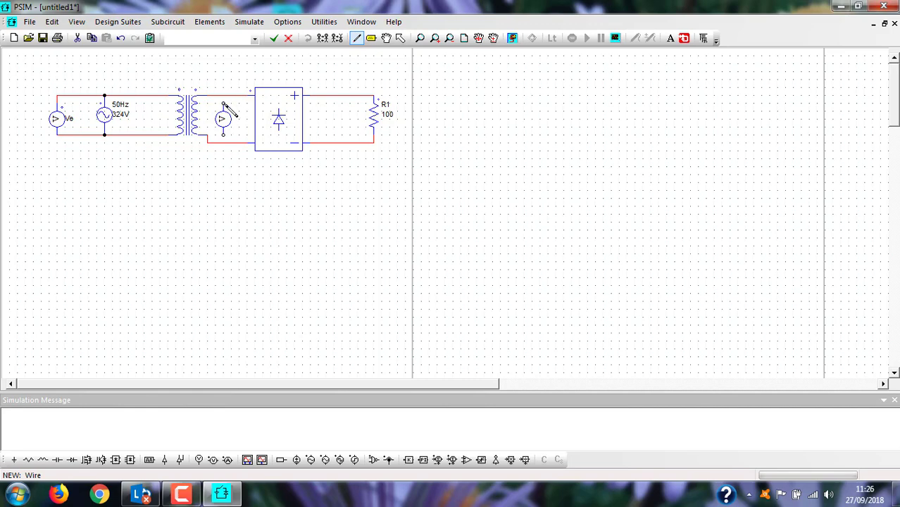
{"action": "left_click", "coordinate": [224, 96]}
- Name the voltage probe across the transformer secondary Vs
{"action": "left_click", "coordinate": [399, 38]}
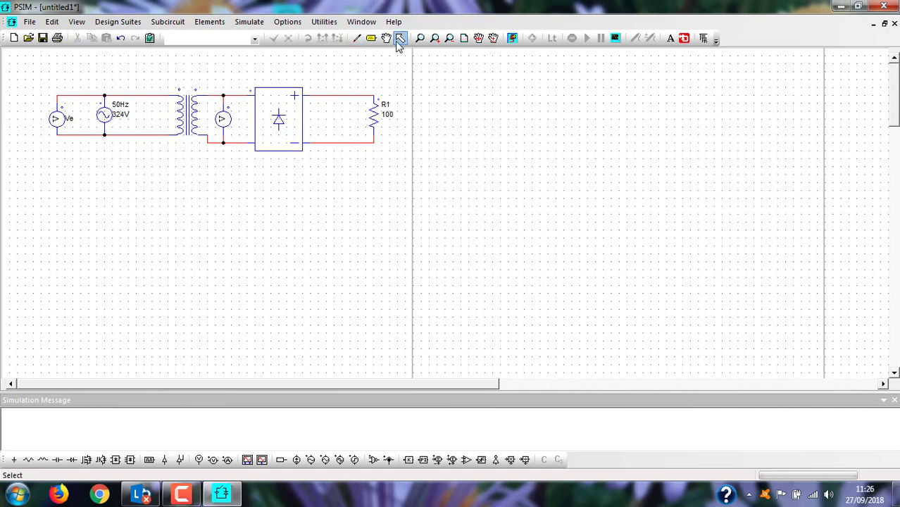
{"action": "double_click", "coordinate": [226, 121]}
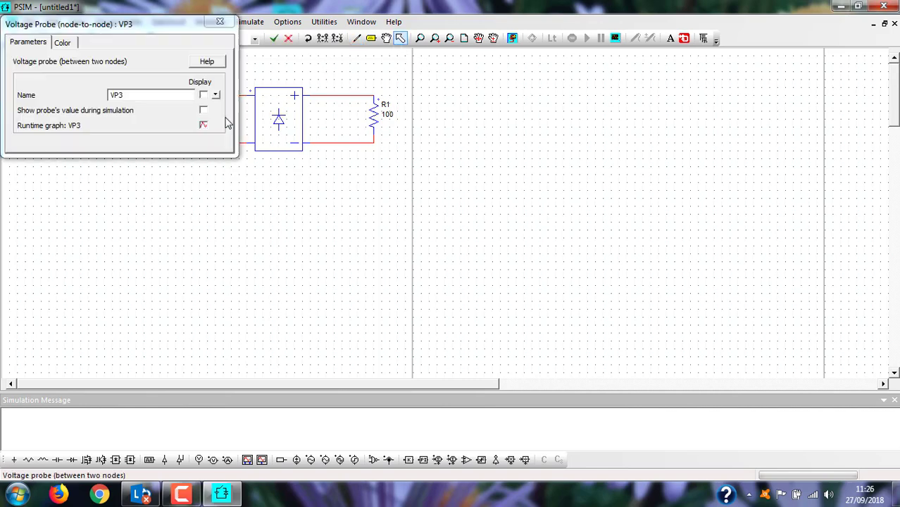
{"action": "left_click", "coordinate": [129, 95]}
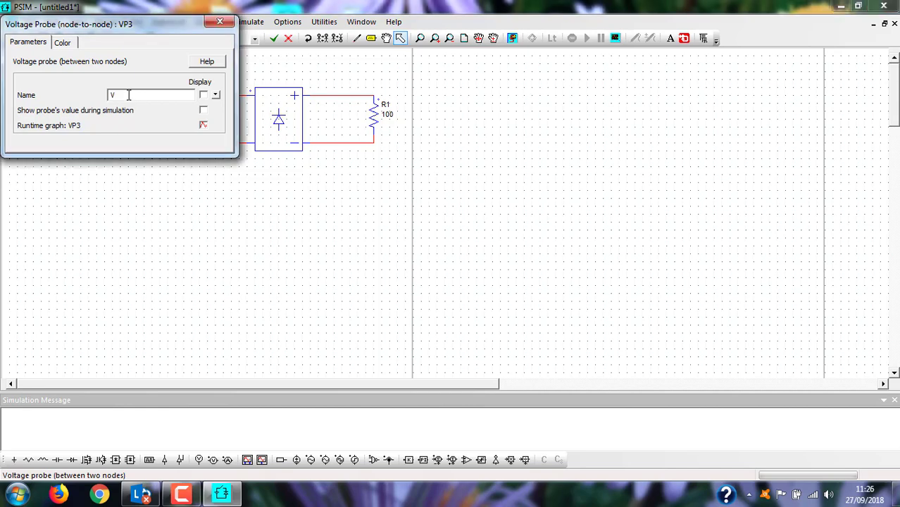
{"action": "type", "text": "s"}
{"action": "left_click", "coordinate": [219, 25]}
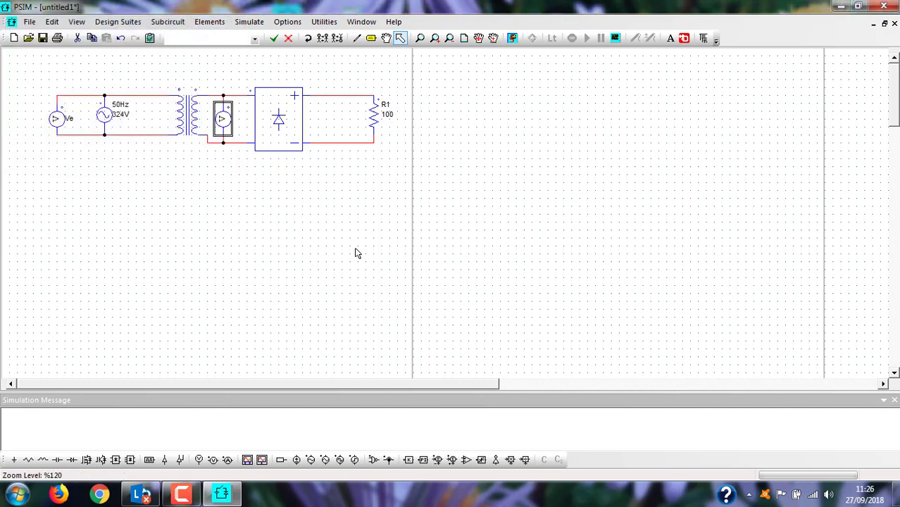
- Place a vertical two-node voltage probe to the right of resistor R1 and wire it in parallel with the resistor
{"action": "left_click", "coordinate": [213, 460]}
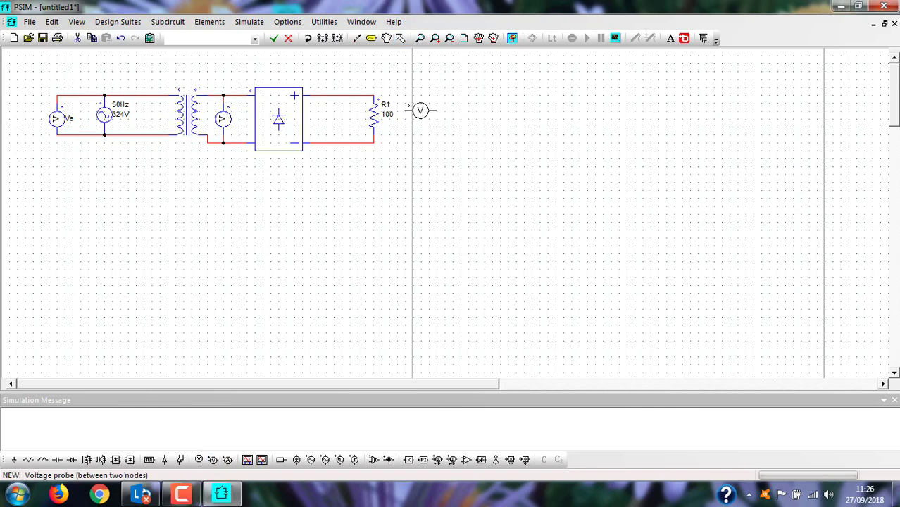
{"action": "right_click", "coordinate": [420, 111]}
{"action": "left_click", "coordinate": [421, 117]}
{"action": "left_click", "coordinate": [356, 38]}
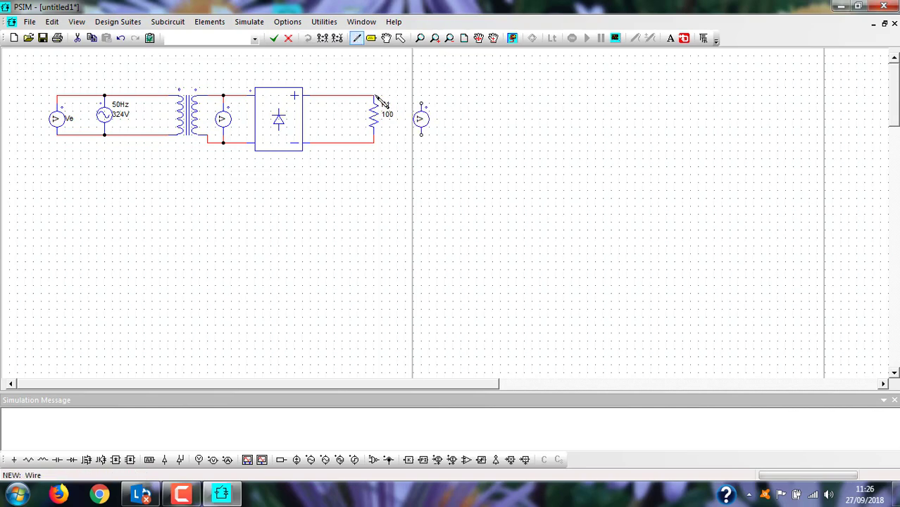
{"action": "left_click_drag", "start_coordinate": [375, 96], "coordinate": [421, 96]}
{"action": "left_click_drag", "start_coordinate": [376, 143], "coordinate": [421, 143]}
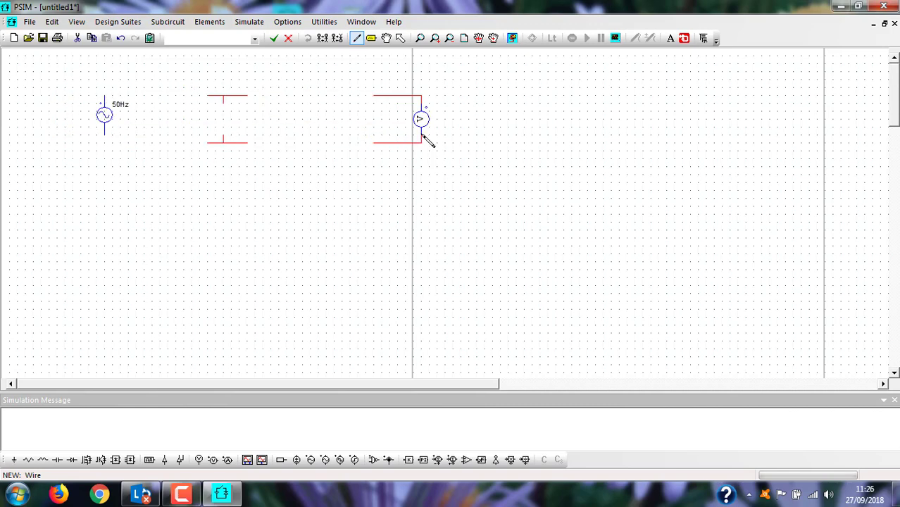
- Name the voltage probe across resistor R1 Uch and display its name on the schematic
{"action": "left_click", "coordinate": [399, 39]}
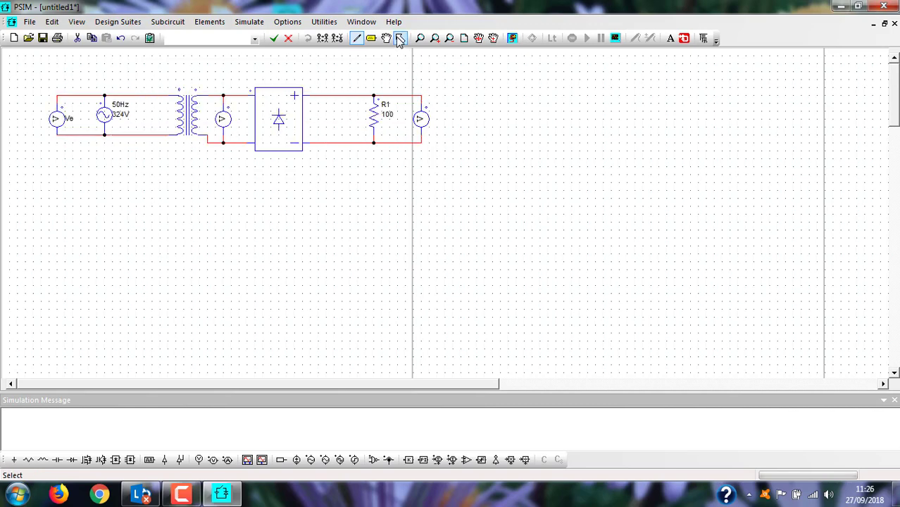
{"action": "double_click", "coordinate": [420, 121]}
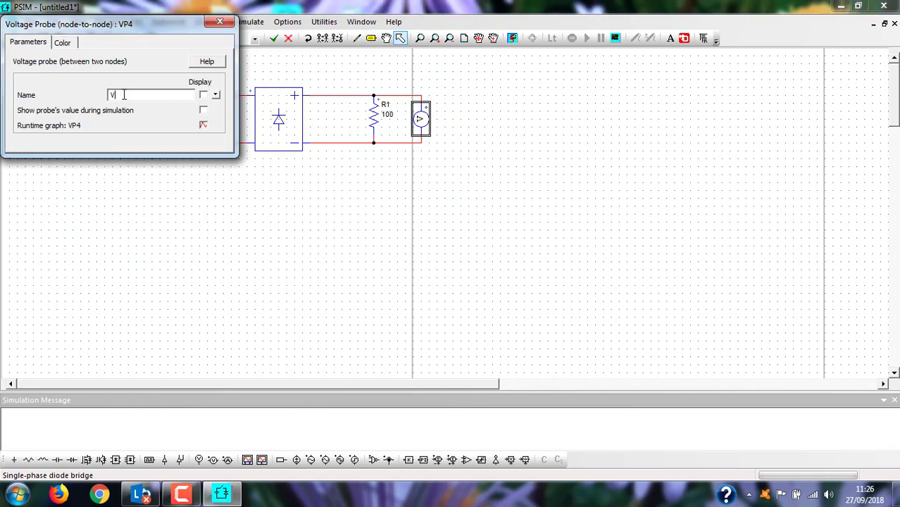
{"action": "key", "text": "Caps_Lock"}
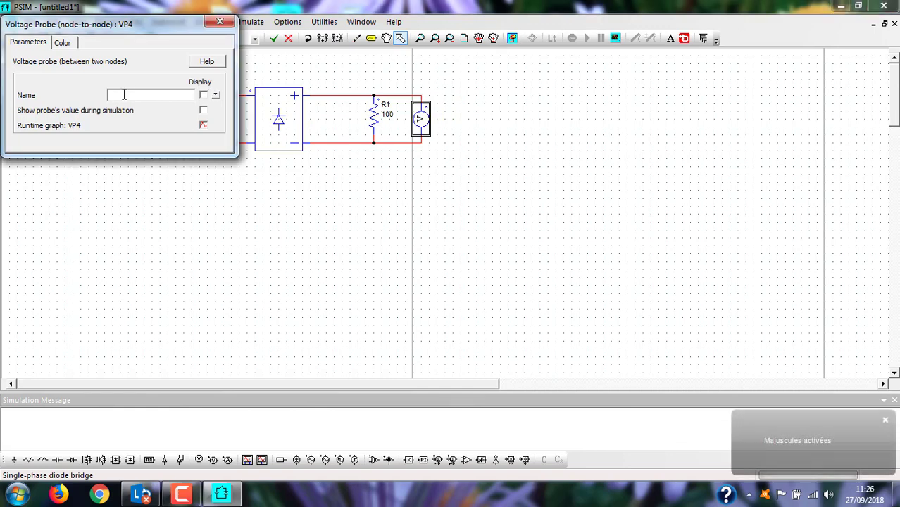
{"action": "type", "text": "Uch"}
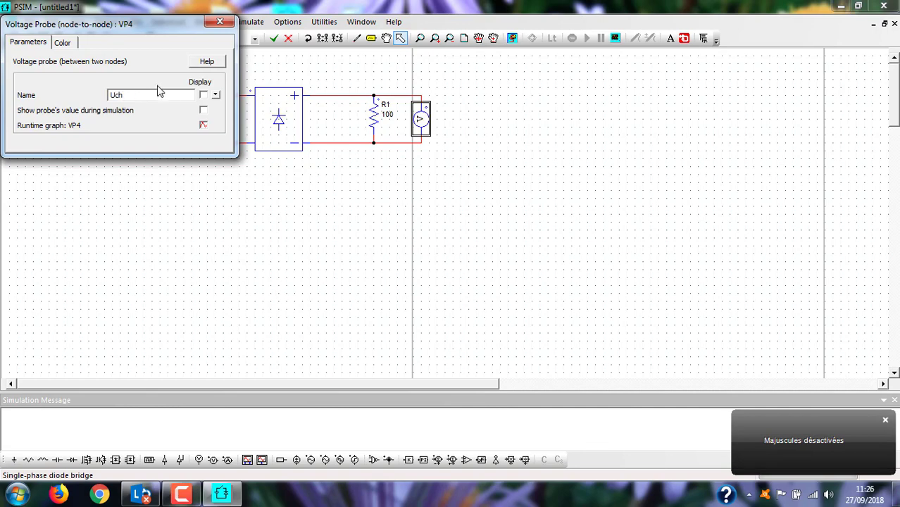
{"action": "left_click", "coordinate": [203, 95]}
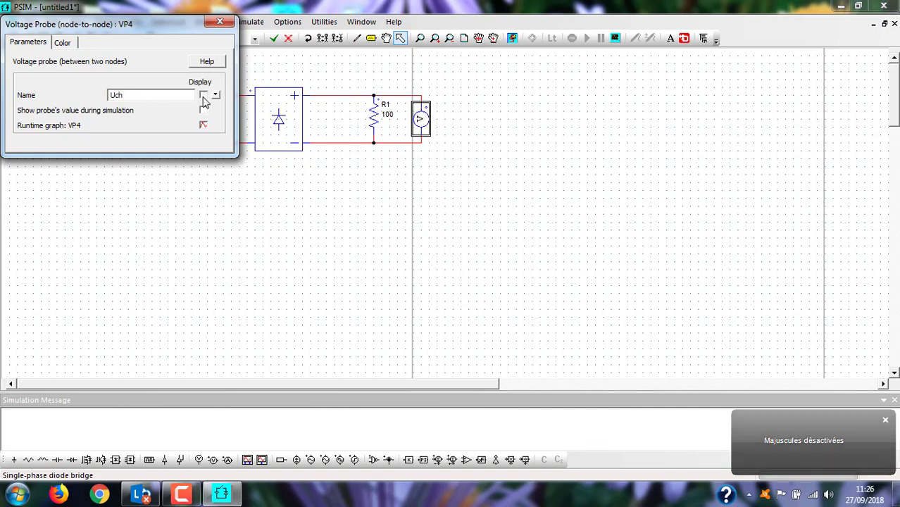
{"action": "left_click", "coordinate": [220, 22]}
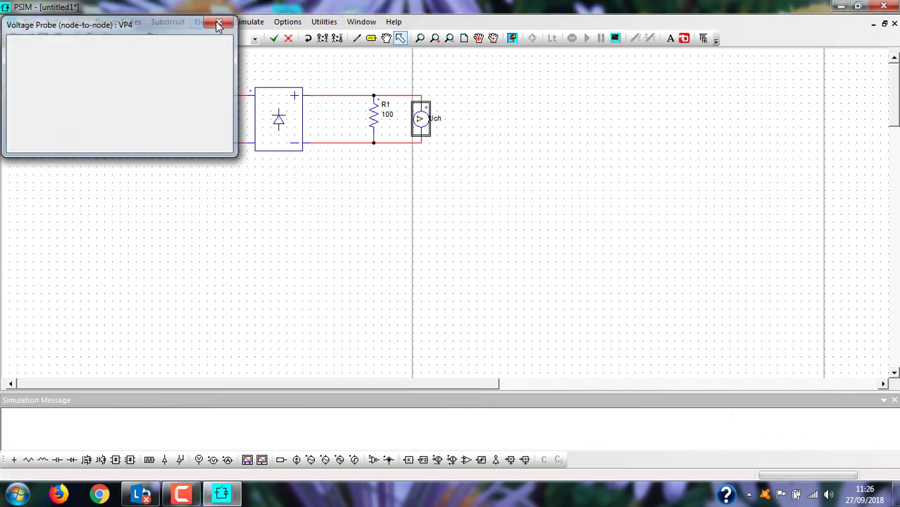
{"action": "left_click", "coordinate": [245, 216]}
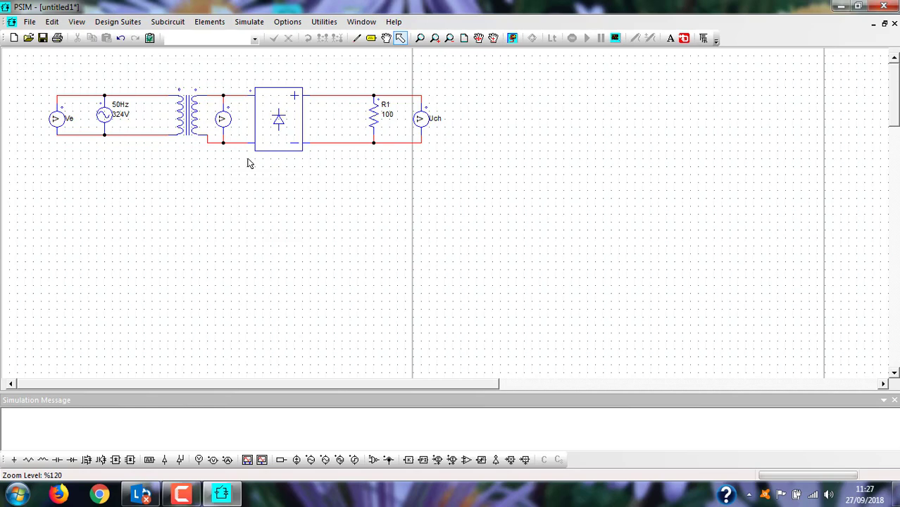
- Place a simulation control element in the empty area below the AC source and transformer
{"action": "left_click", "coordinate": [249, 22]}
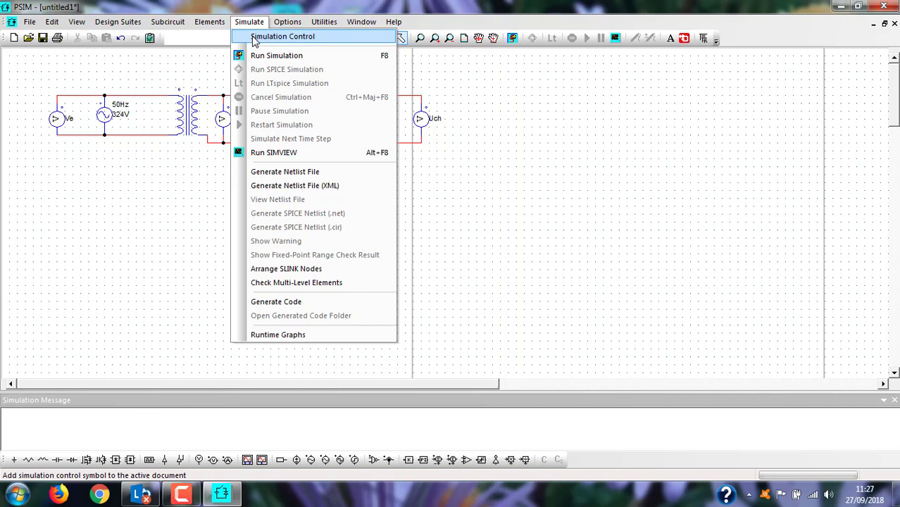
{"action": "left_click", "coordinate": [253, 37]}
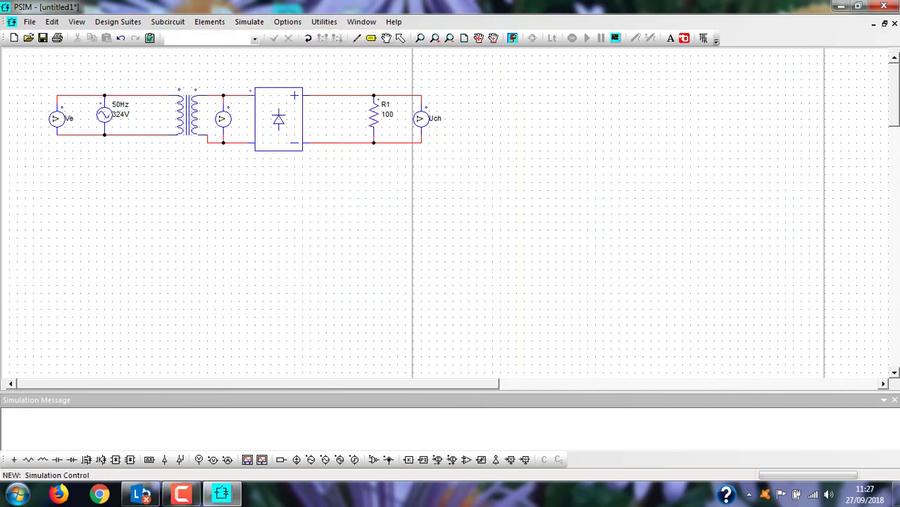
{"action": "double_click", "coordinate": [135, 204]}
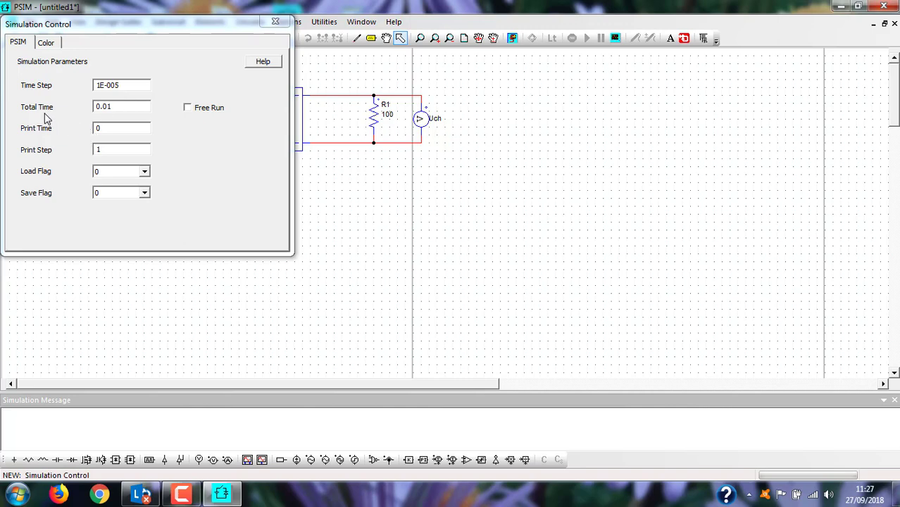
- Set the simulation control's total time to 0.88 and its print time to 0.82
{"action": "left_click", "coordinate": [113, 105]}
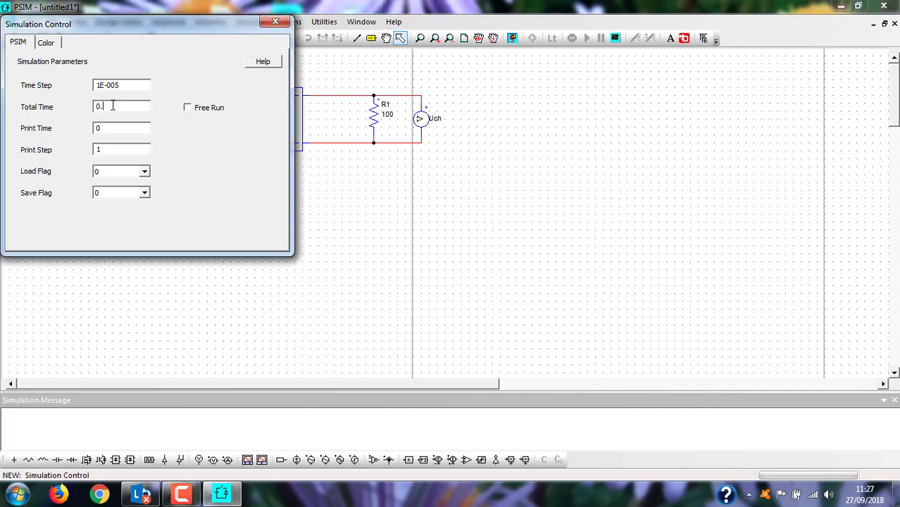
{"action": "key", "text": "Caps_Lock"}
{"action": "type", "text": "88"}
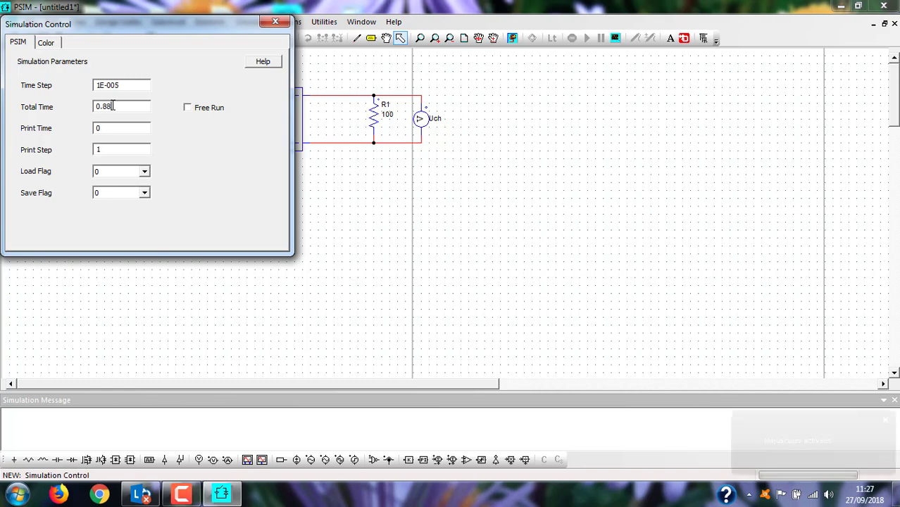
{"action": "left_click", "coordinate": [98, 130]}
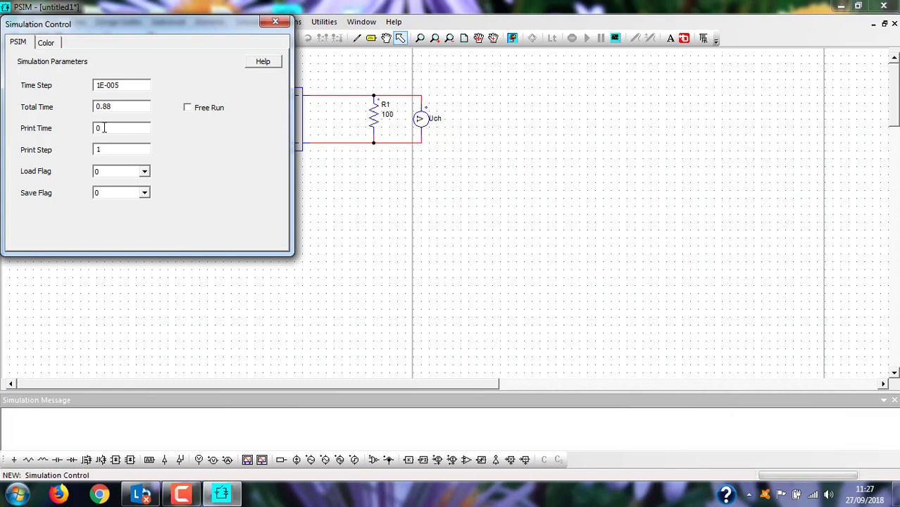
{"action": "key", "text": "Caps_Lock"}
{"action": "type", "text": "."}
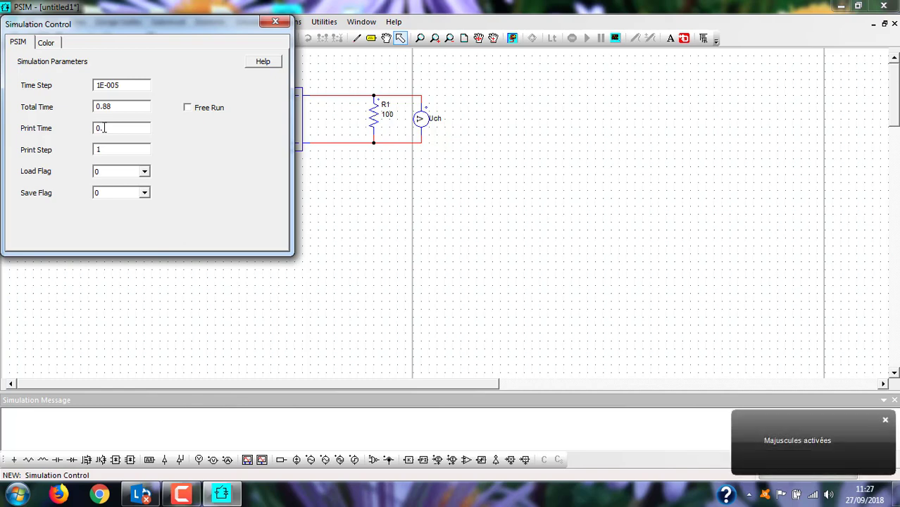
{"action": "type", "text": "82"}
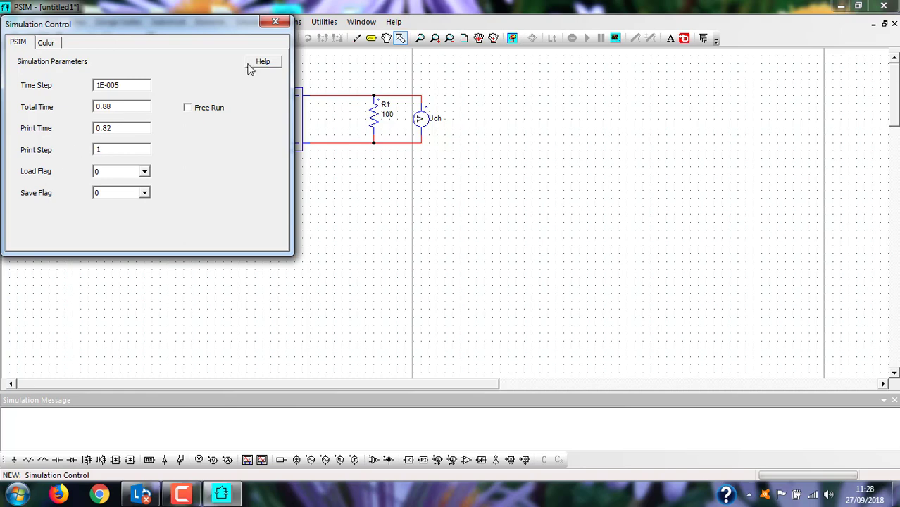
{"action": "left_click", "coordinate": [274, 22]}
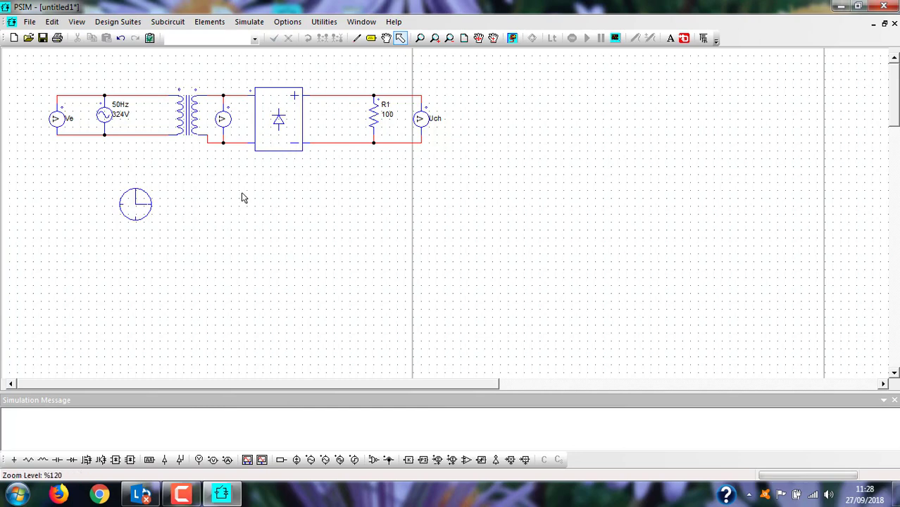
- Run the simulation and plot the Vs waveform in a maximized graph
{"action": "left_click", "coordinate": [249, 23]}
{"action": "left_click", "coordinate": [252, 56]}
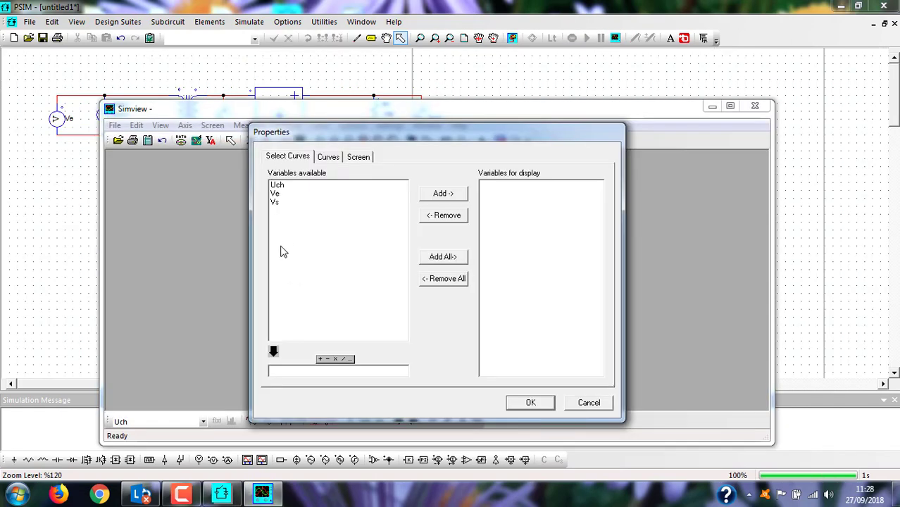
{"action": "left_click", "coordinate": [275, 204]}
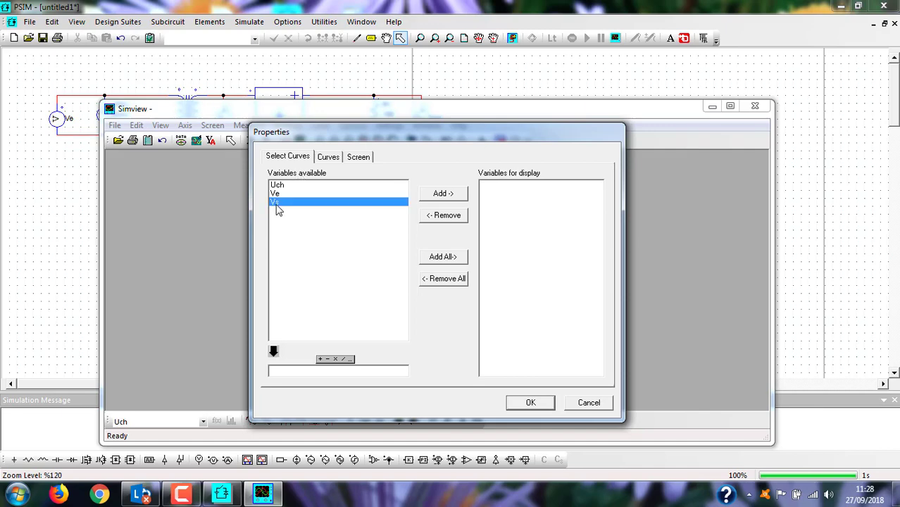
{"action": "left_click", "coordinate": [436, 195]}
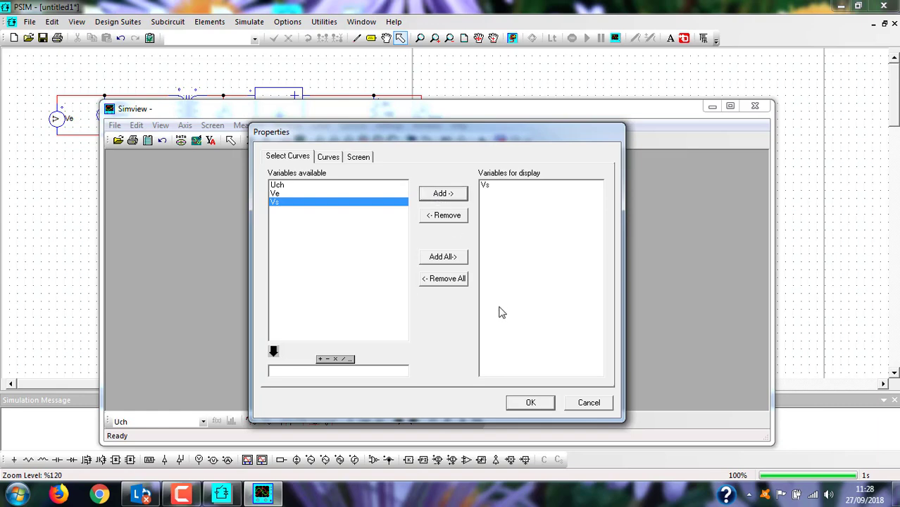
{"action": "left_click", "coordinate": [525, 403]}
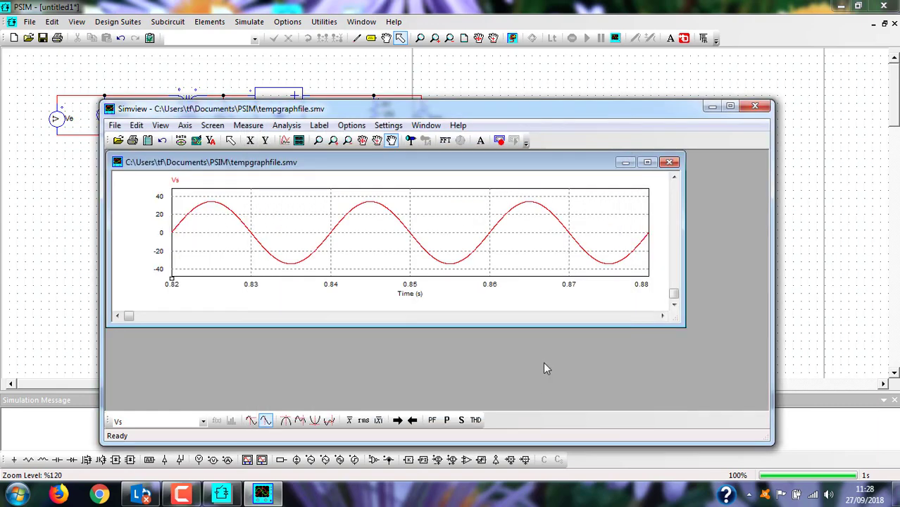
{"action": "left_click", "coordinate": [647, 162]}
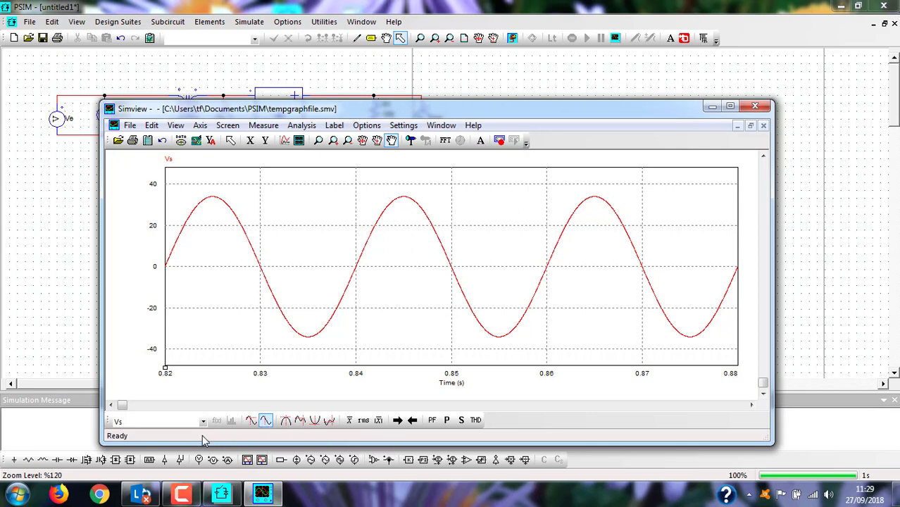
- Measure the RMS, maximum and average values of the Vs waveform
{"action": "left_click", "coordinate": [362, 422]}
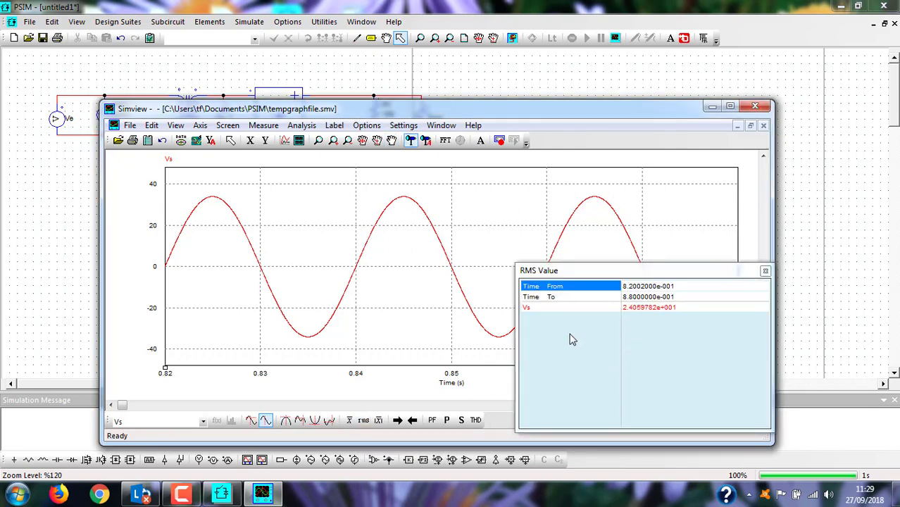
{"action": "left_click", "coordinate": [285, 422]}
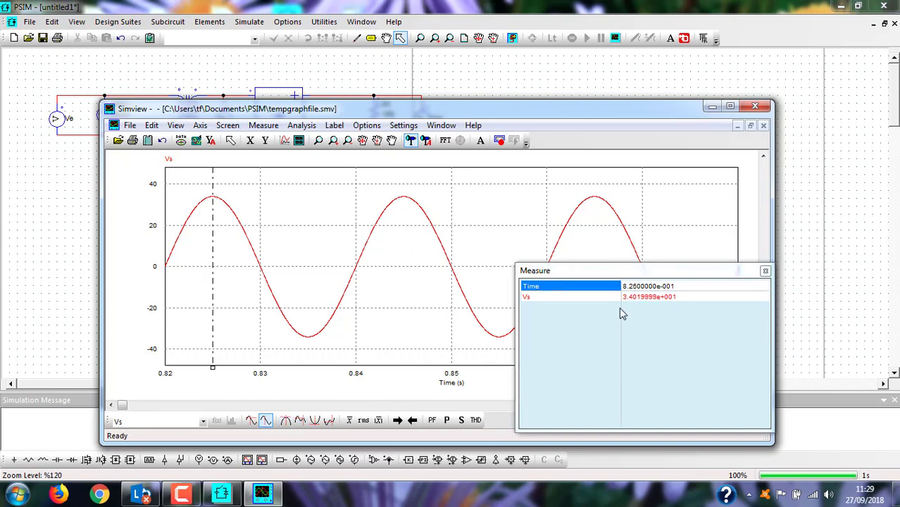
{"action": "left_click", "coordinate": [349, 420]}
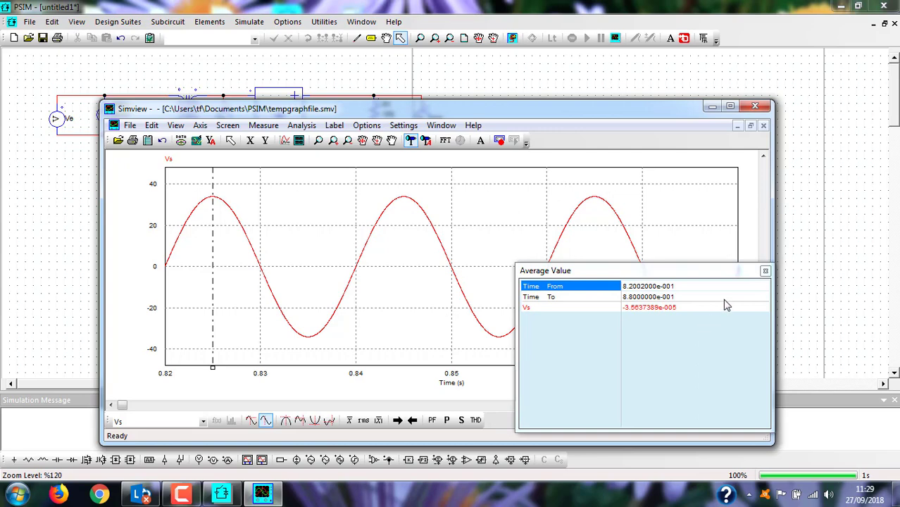
{"action": "left_click", "coordinate": [764, 271]}
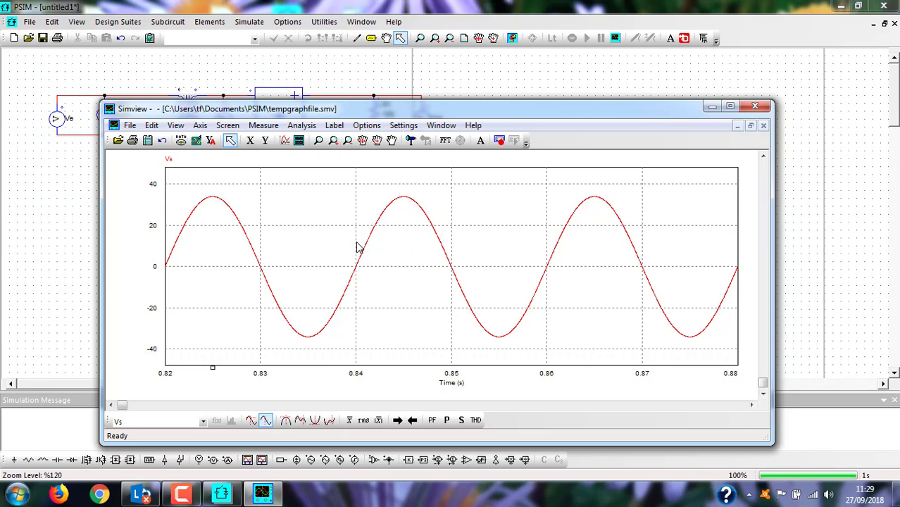
- Add a second plot below the Vs curve showing the load voltage Uch
{"action": "left_click", "coordinate": [299, 142]}
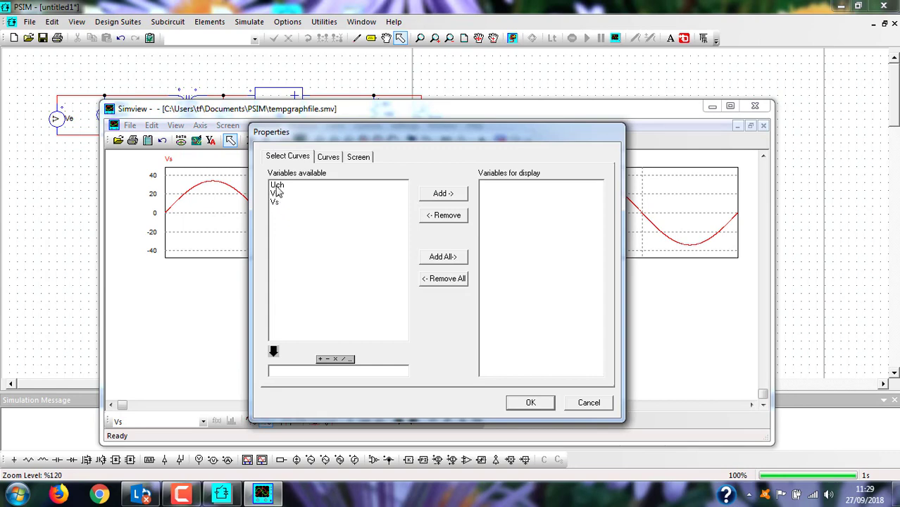
{"action": "left_click", "coordinate": [276, 186]}
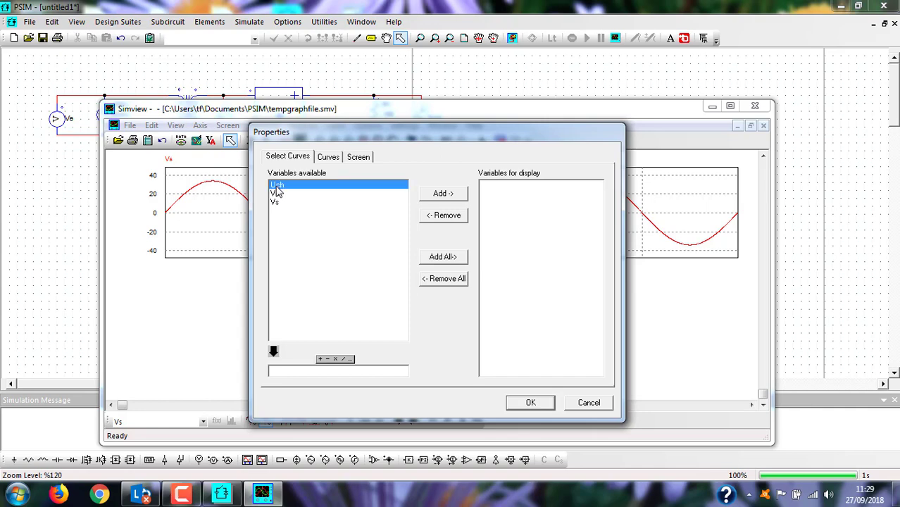
{"action": "left_click", "coordinate": [438, 195]}
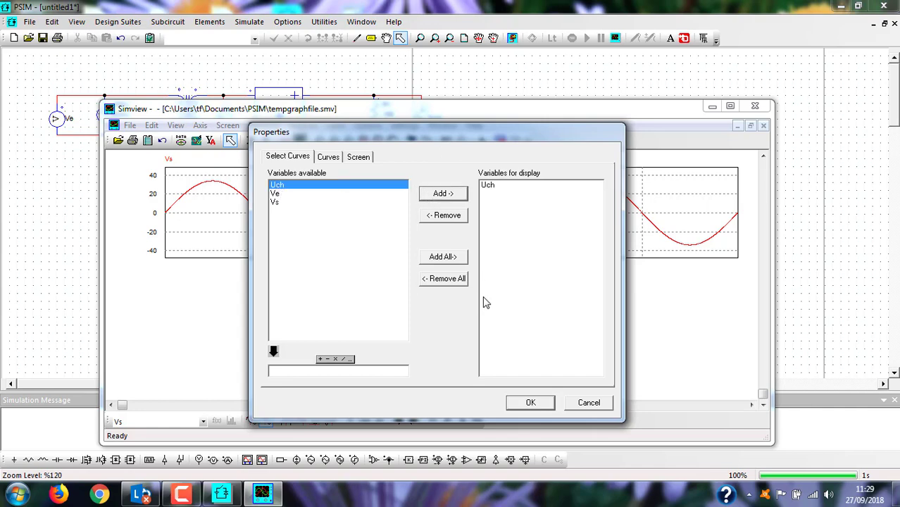
{"action": "left_click", "coordinate": [527, 403]}
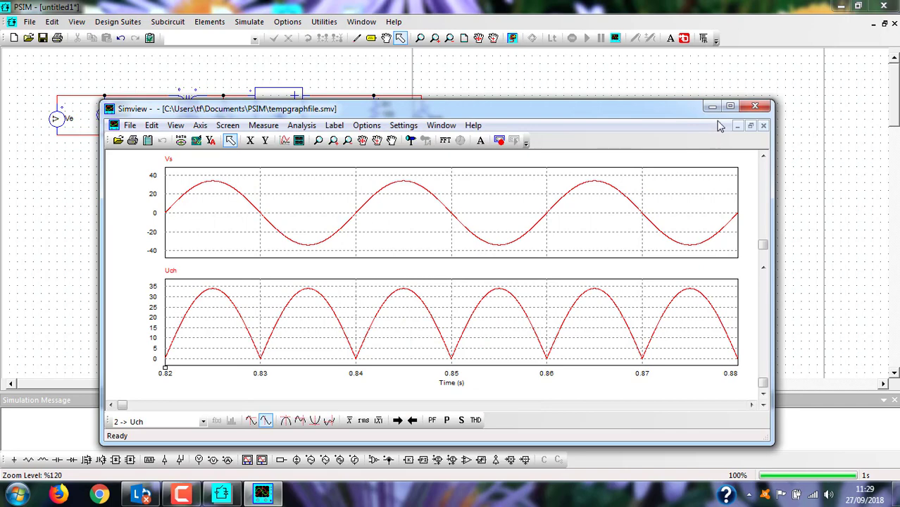
- Enlarge the waveform viewer, measure the average values of Vs and Uch, and return to the PSIM schematic
{"action": "left_click", "coordinate": [730, 107]}
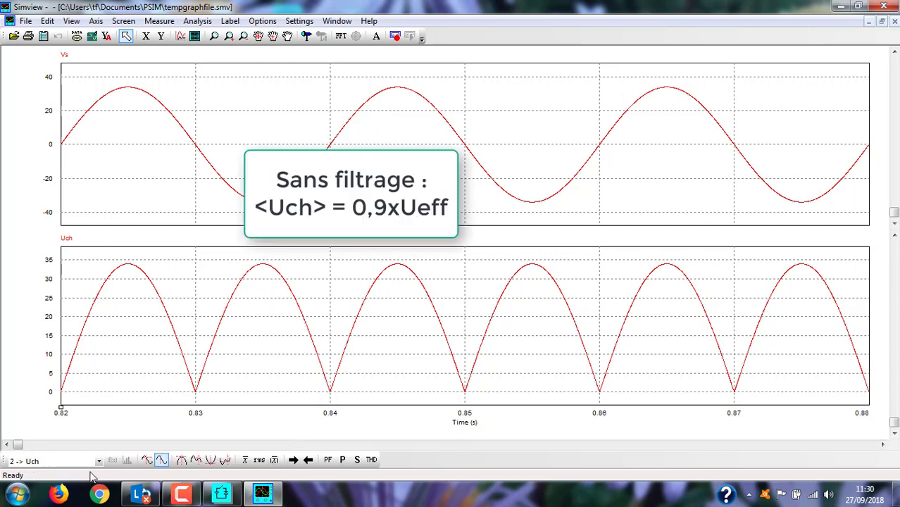
{"action": "left_click", "coordinate": [245, 460]}
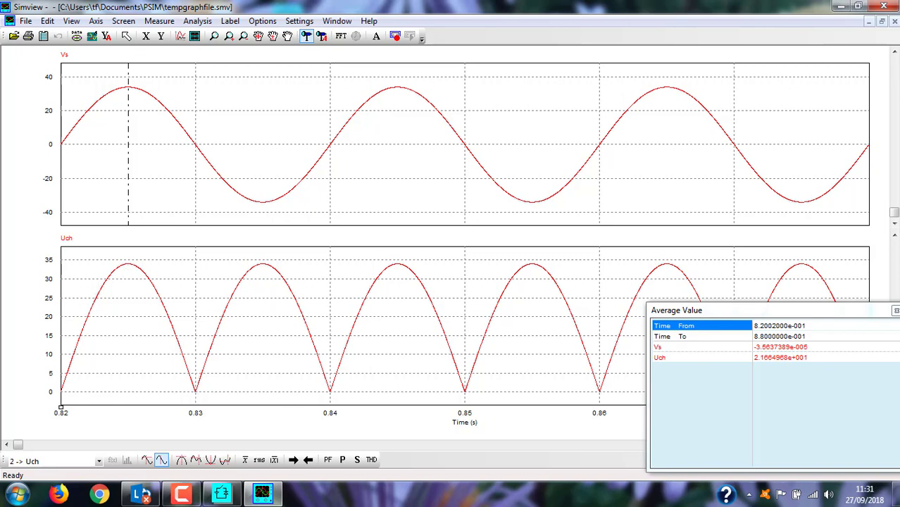
{"action": "left_click", "coordinate": [894, 23]}
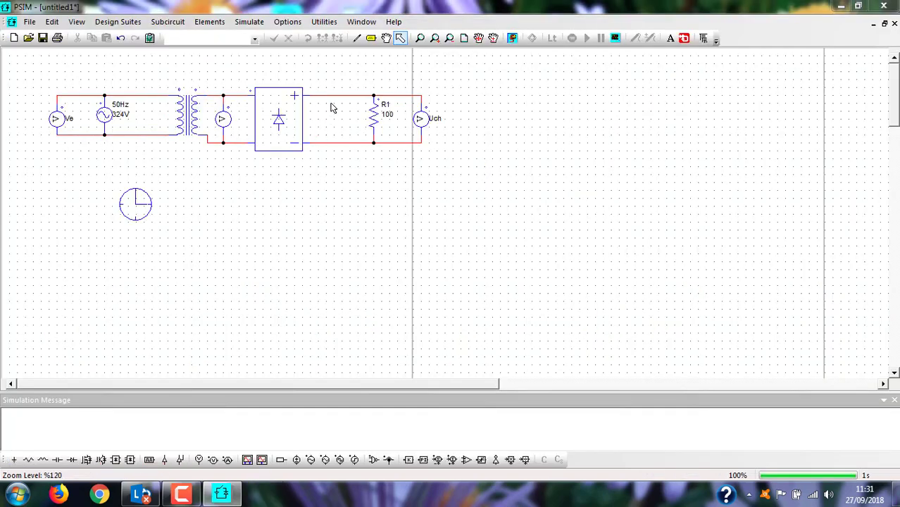
- Place a vertical capacitor between the diode bridge and resistor R1, and wire it in parallel with the load
{"action": "left_click", "coordinate": [59, 462]}
{"action": "right_click", "coordinate": [335, 116]}
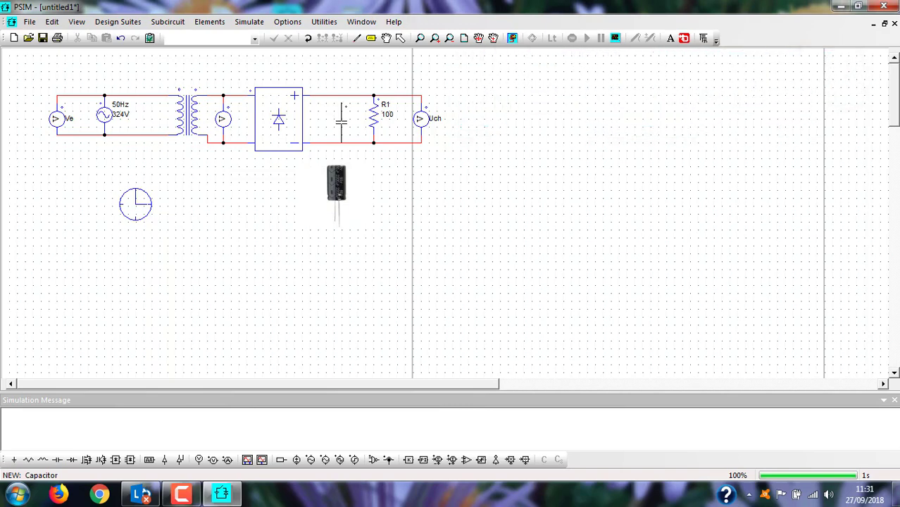
{"action": "left_click", "coordinate": [341, 120]}
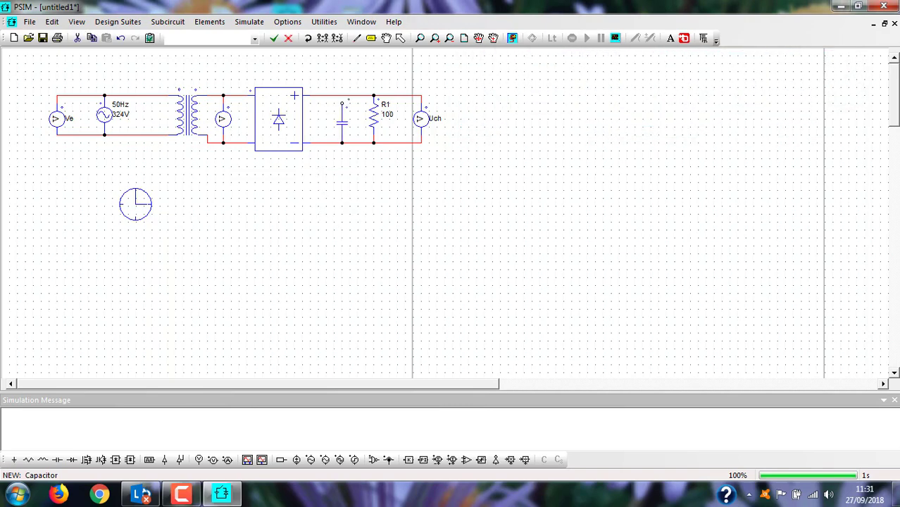
{"action": "left_click", "coordinate": [356, 40]}
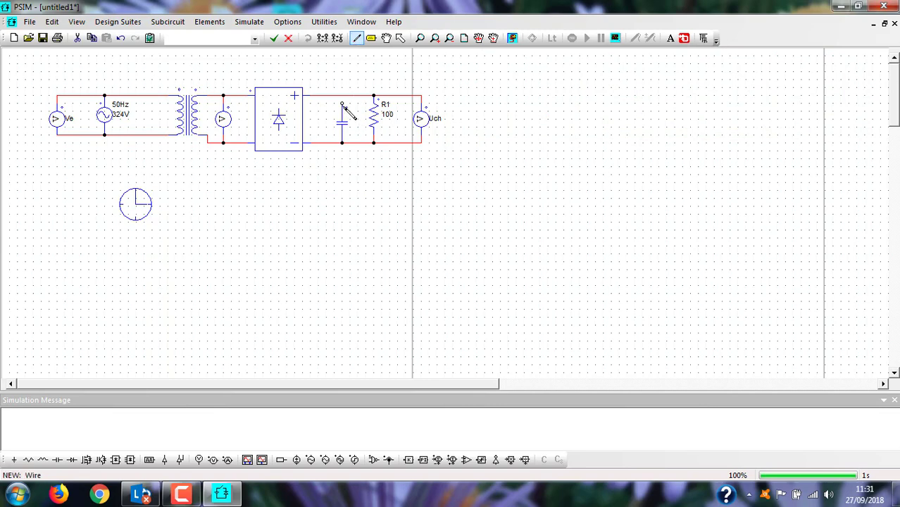
{"action": "left_click_drag", "start_coordinate": [342, 104], "coordinate": [342, 96]}
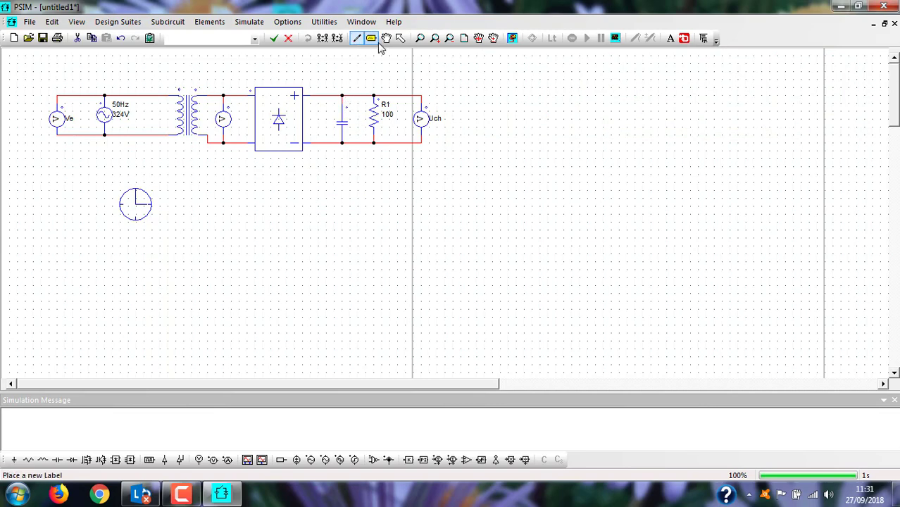
{"action": "left_click", "coordinate": [400, 38]}
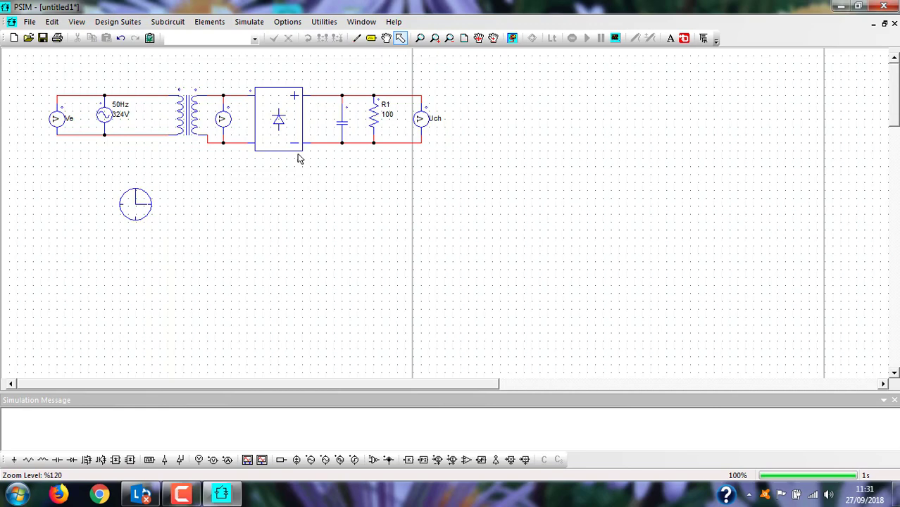
- Set the capacitance of the filter capacitor to 2200u and display the value on the schematic
{"action": "double_click", "coordinate": [340, 128]}
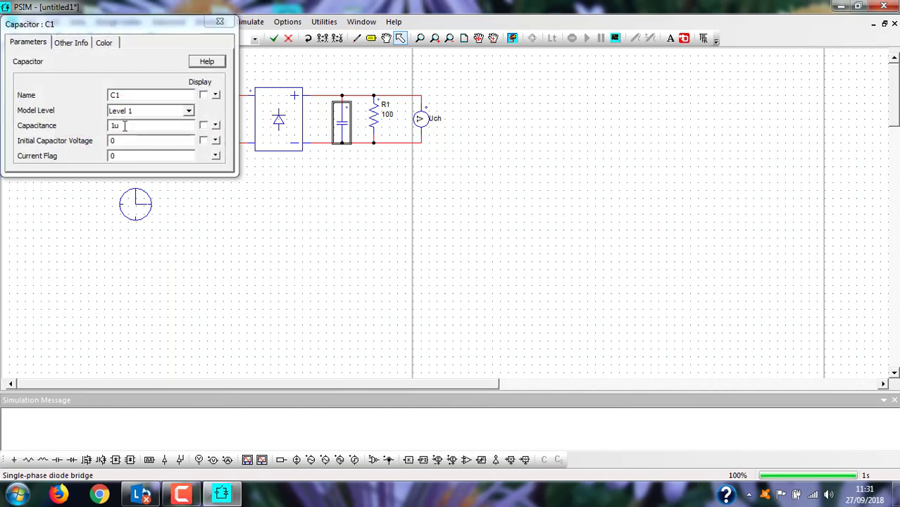
{"action": "left_click", "coordinate": [120, 125]}
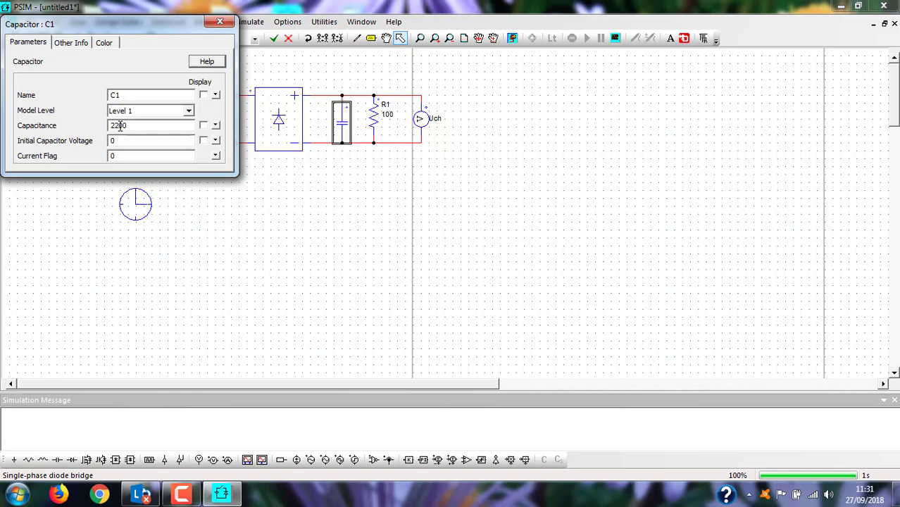
{"action": "type", "text": "2200"}
{"action": "key", "text": "Caps_Lock"}
{"action": "type", "text": "u"}
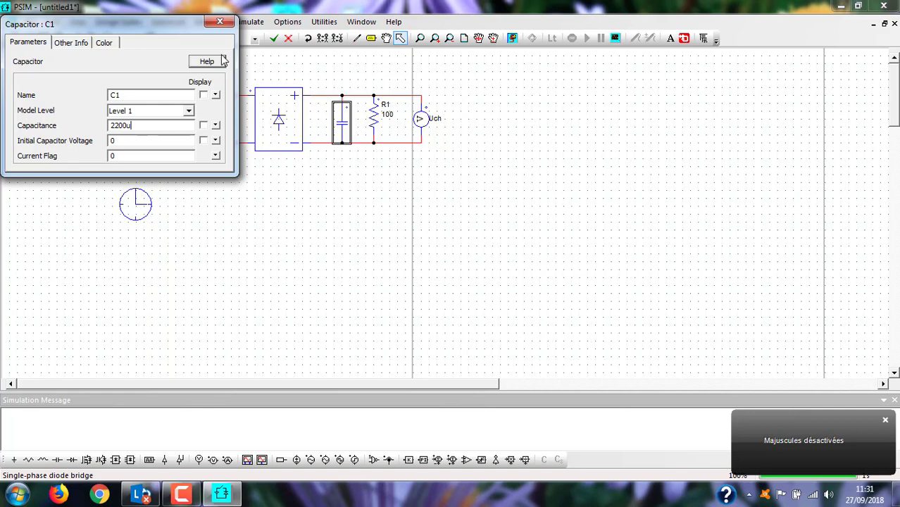
{"action": "left_click", "coordinate": [204, 125]}
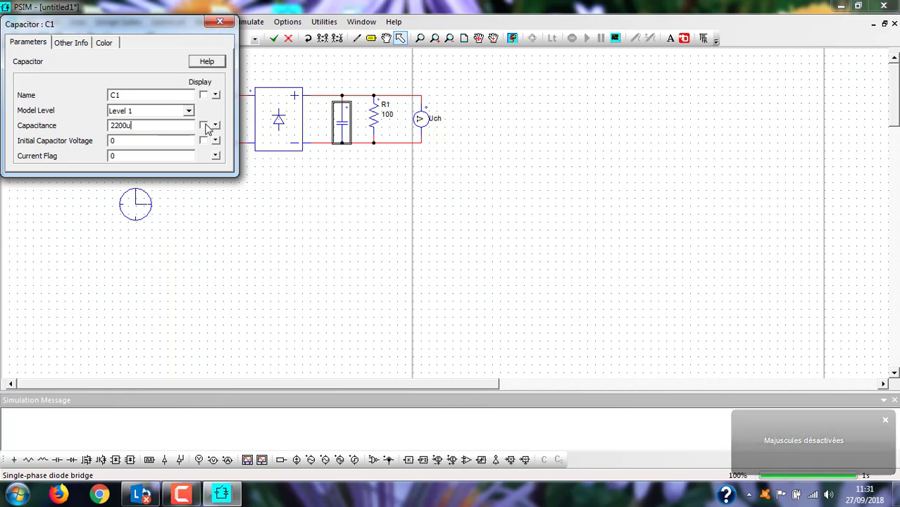
{"action": "left_click", "coordinate": [219, 26]}
{"action": "left_click", "coordinate": [261, 206]}
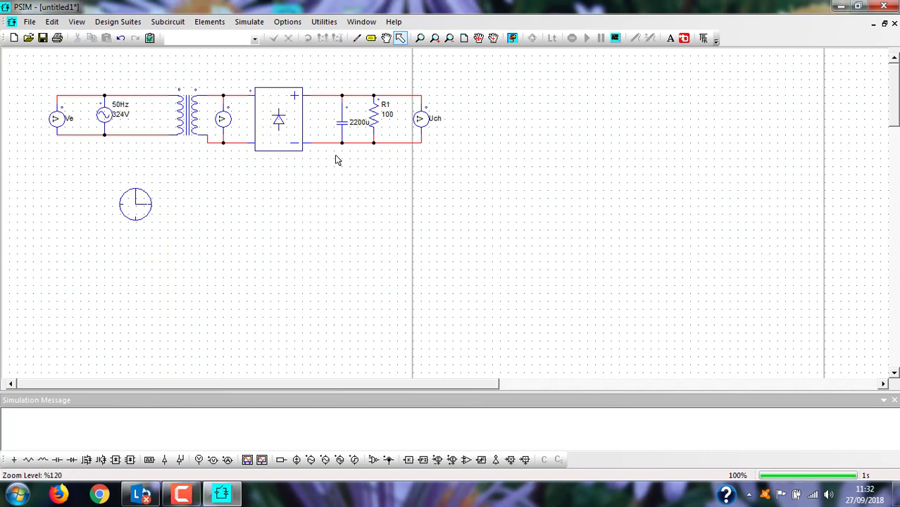
- Run the simulation with the 2200u filter capacitor and plot only the load voltage Uch
{"action": "left_click", "coordinate": [255, 38]}
{"action": "left_click", "coordinate": [254, 38]}
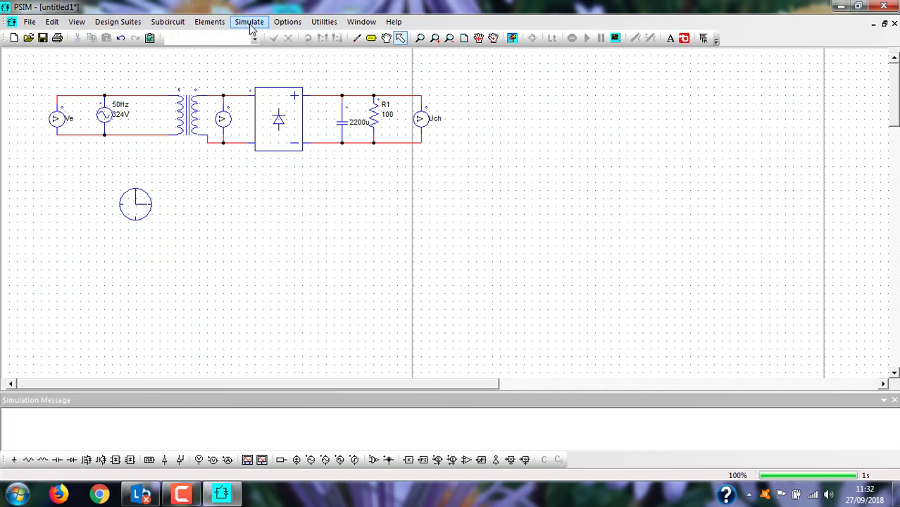
{"action": "left_click", "coordinate": [250, 22]}
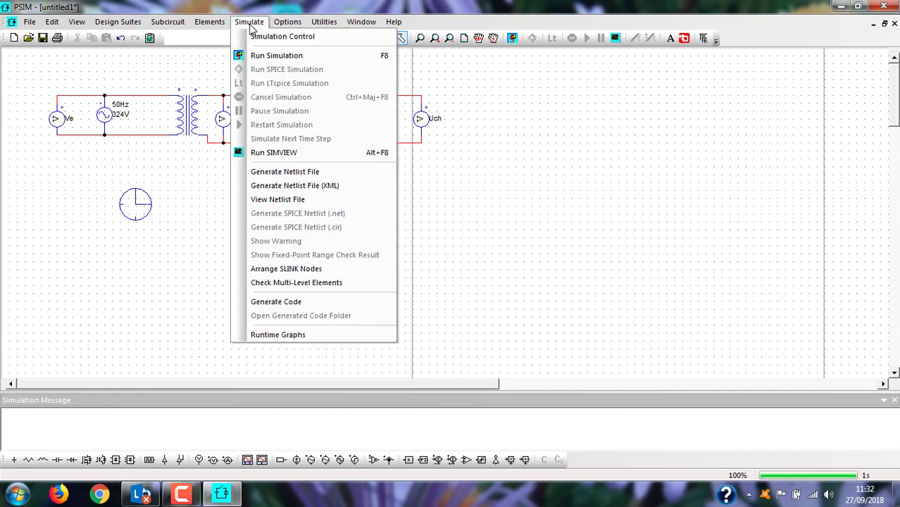
{"action": "left_click", "coordinate": [256, 55]}
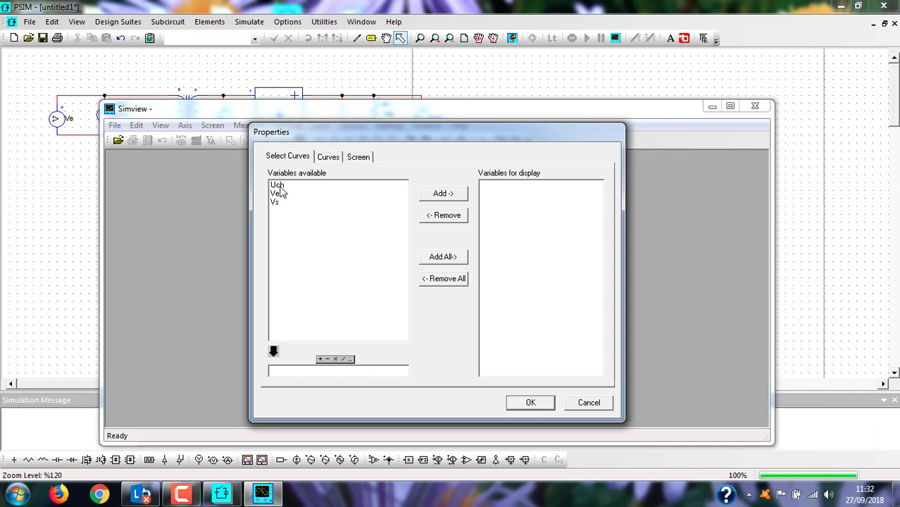
{"action": "left_click", "coordinate": [278, 186]}
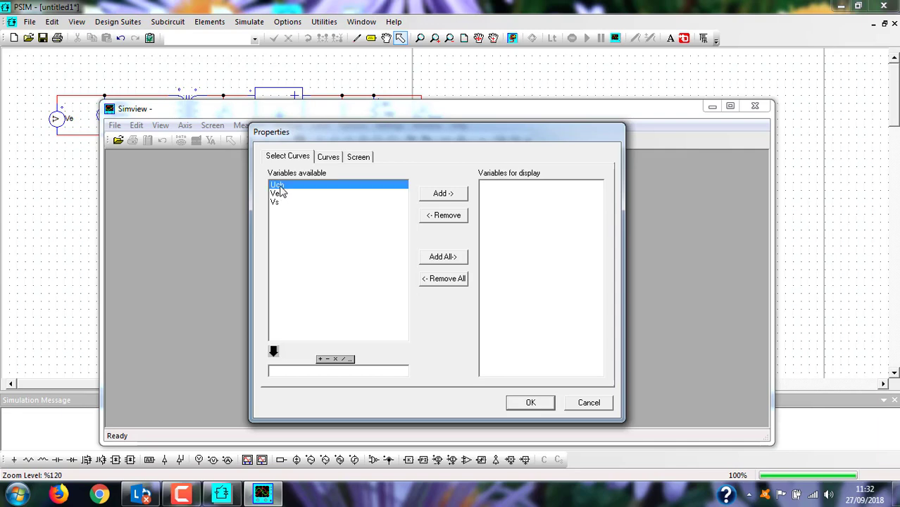
{"action": "left_click", "coordinate": [440, 194]}
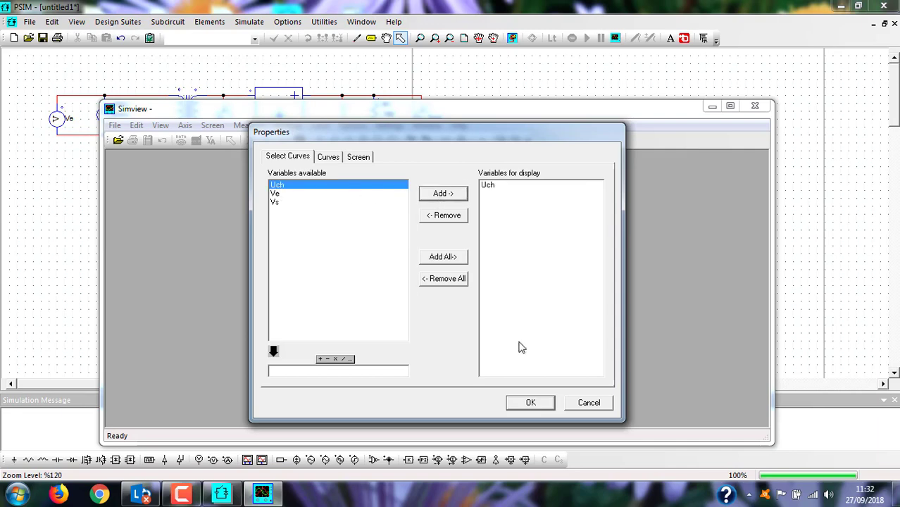
{"action": "left_click", "coordinate": [528, 405]}
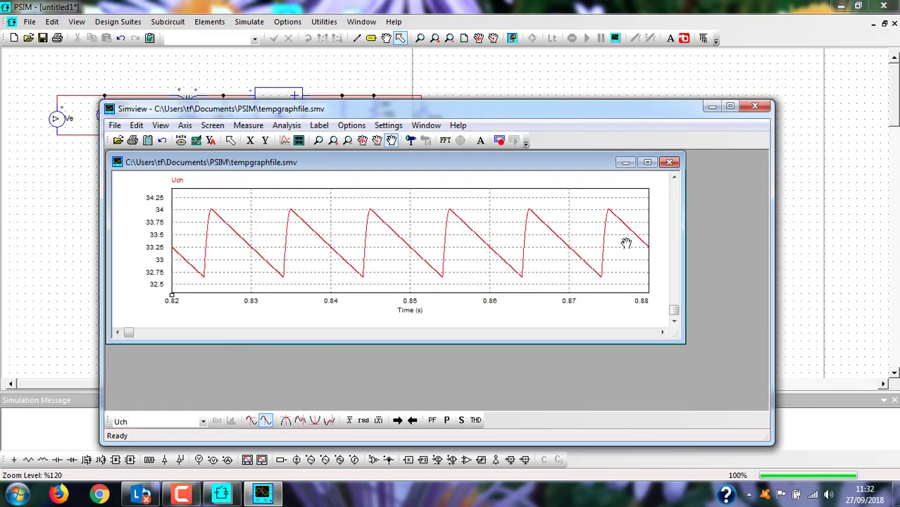
- Enlarge the Uch plot, measure the maximum and minimum of the load voltage ripple, and close the waveform viewer
{"action": "left_click", "coordinate": [646, 165]}
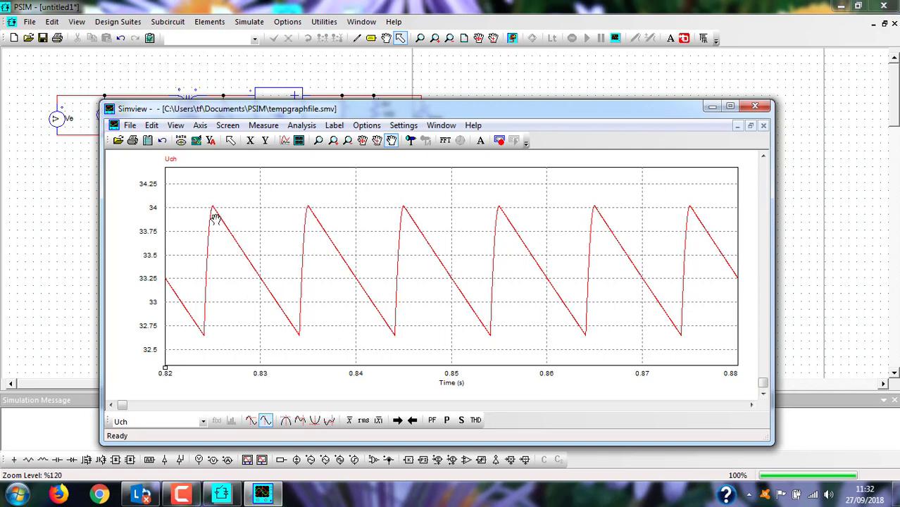
{"action": "left_click_drag", "start_coordinate": [216, 219], "coordinate": [216, 205]}
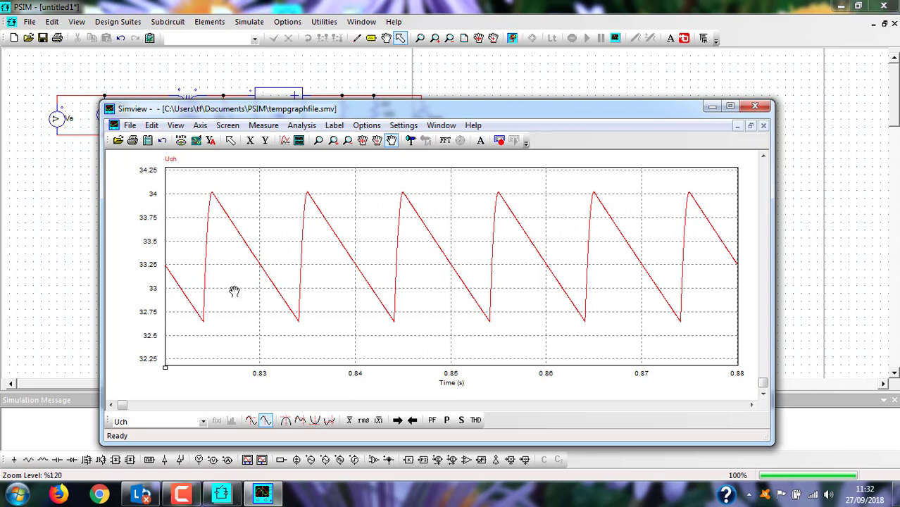
{"action": "left_click", "coordinate": [285, 422]}
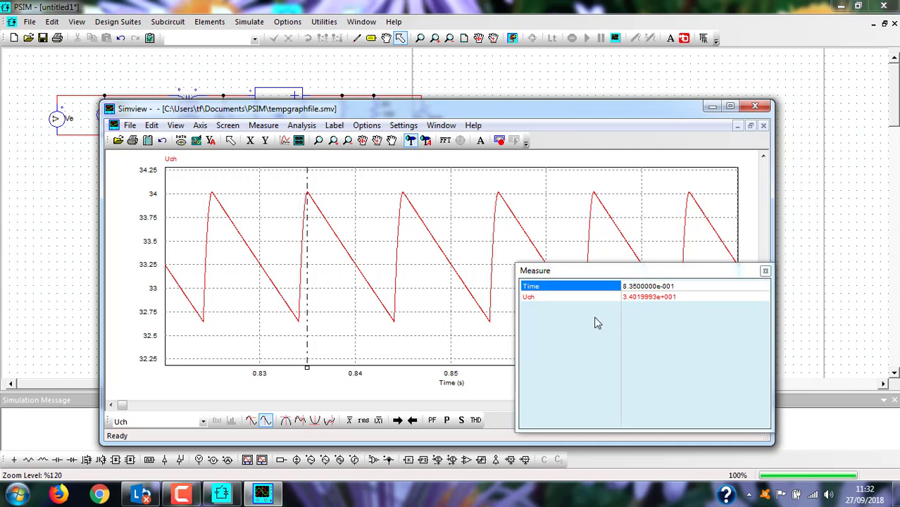
{"action": "left_click", "coordinate": [316, 420]}
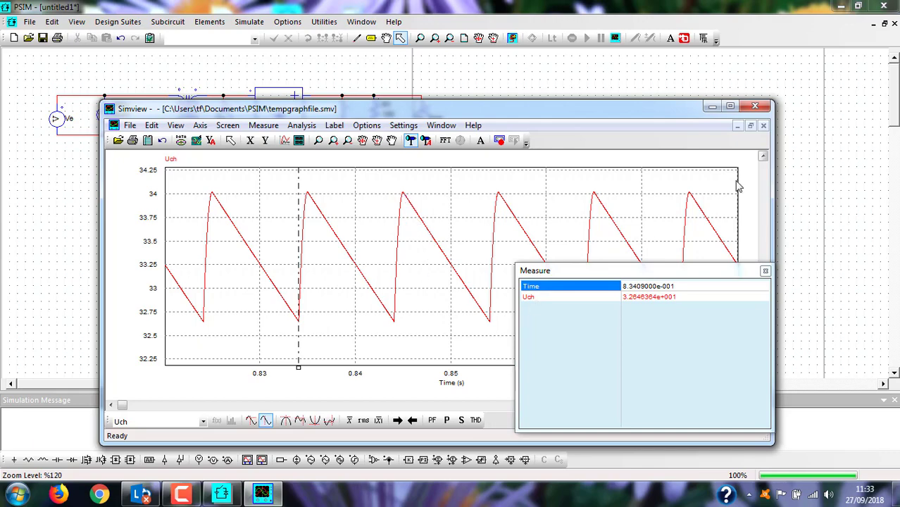
{"action": "left_click", "coordinate": [763, 271]}
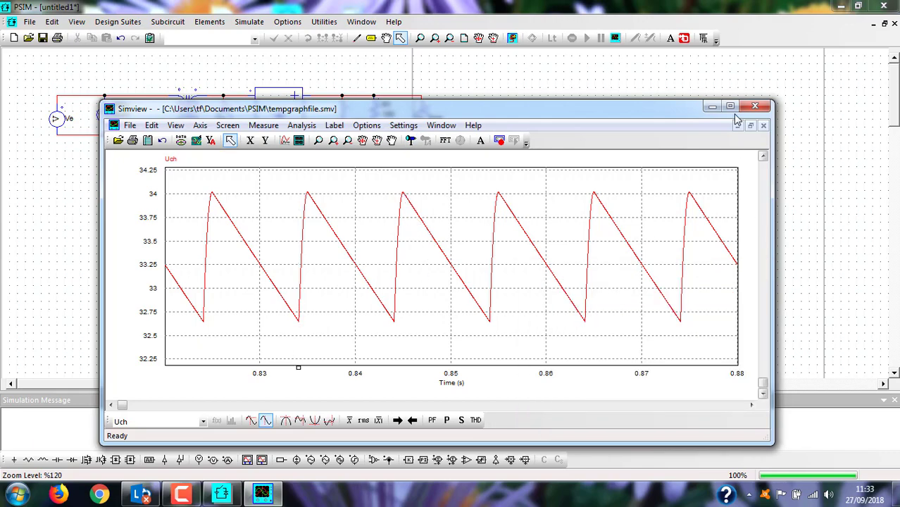
{"action": "left_click", "coordinate": [754, 107]}
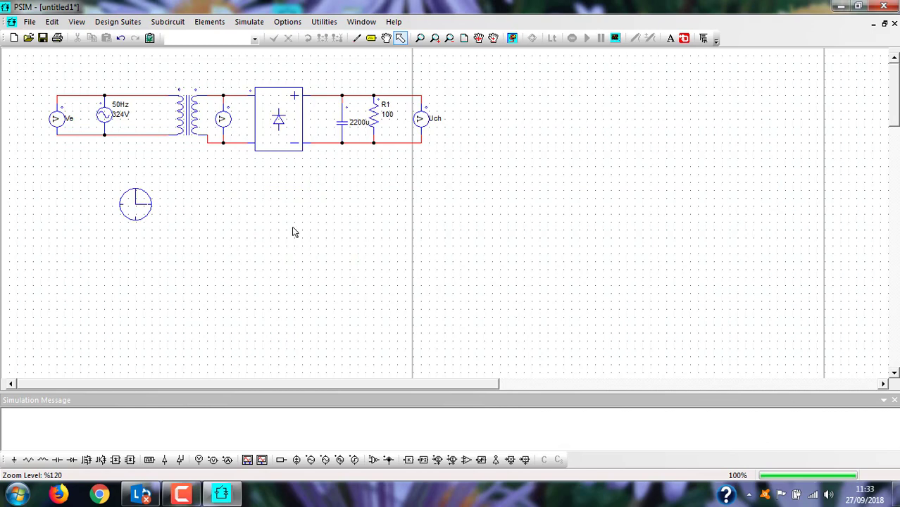
- Set the capacitance of the filter capacitor beside R1 to 4700u
{"action": "left_click", "coordinate": [349, 126]}
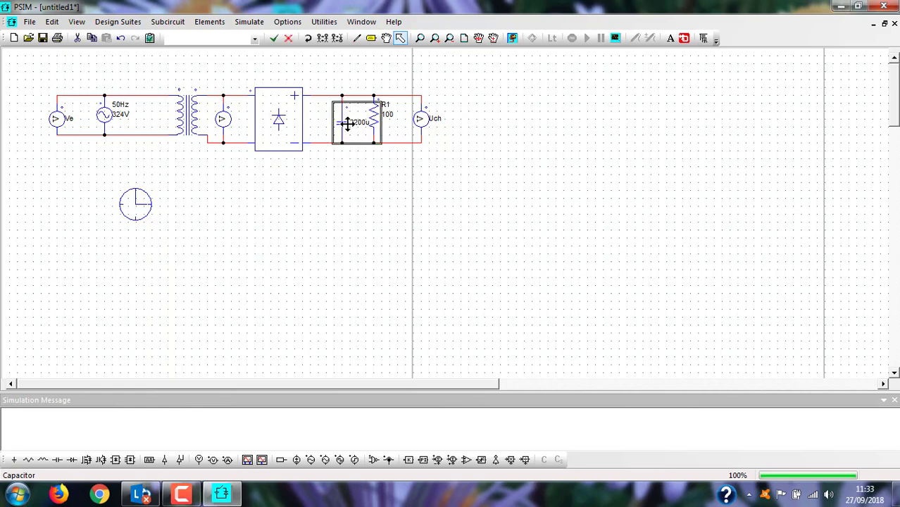
{"action": "double_click", "coordinate": [348, 123]}
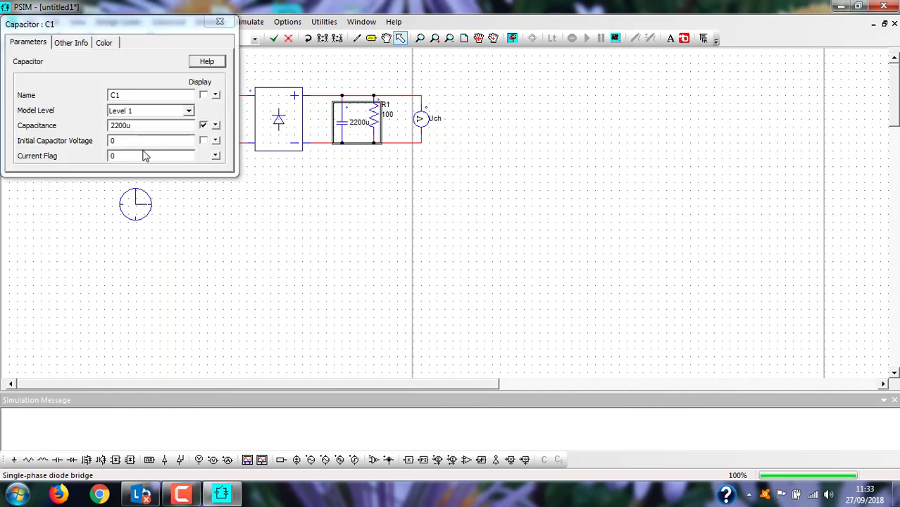
{"action": "left_click", "coordinate": [118, 125]}
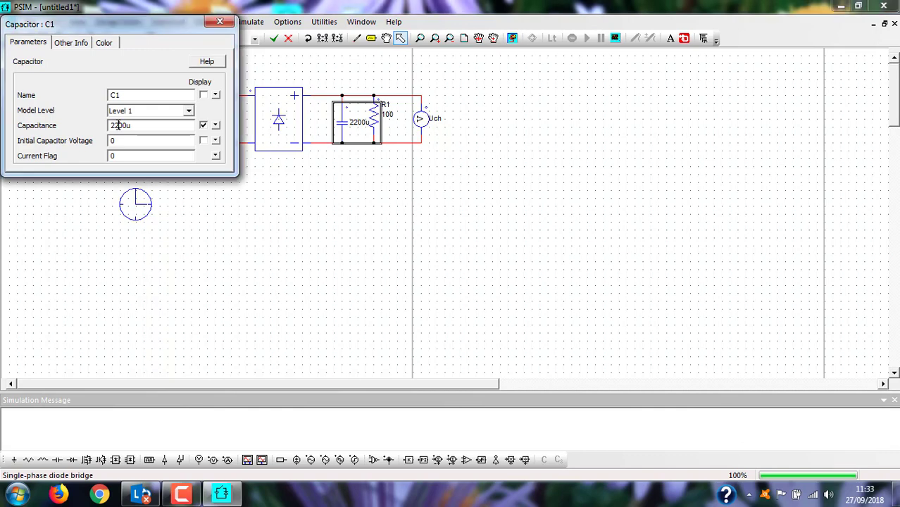
{"action": "key", "text": "BackSpace"}
{"action": "key", "text": "BackSpace"}
{"action": "key", "text": "Caps_Lock"}
{"action": "type", "text": "47"}
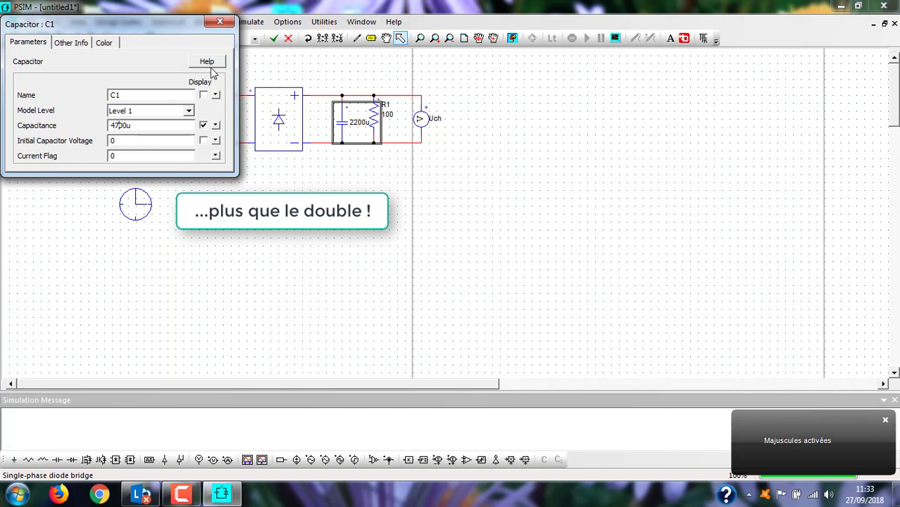
{"action": "left_click", "coordinate": [219, 24]}
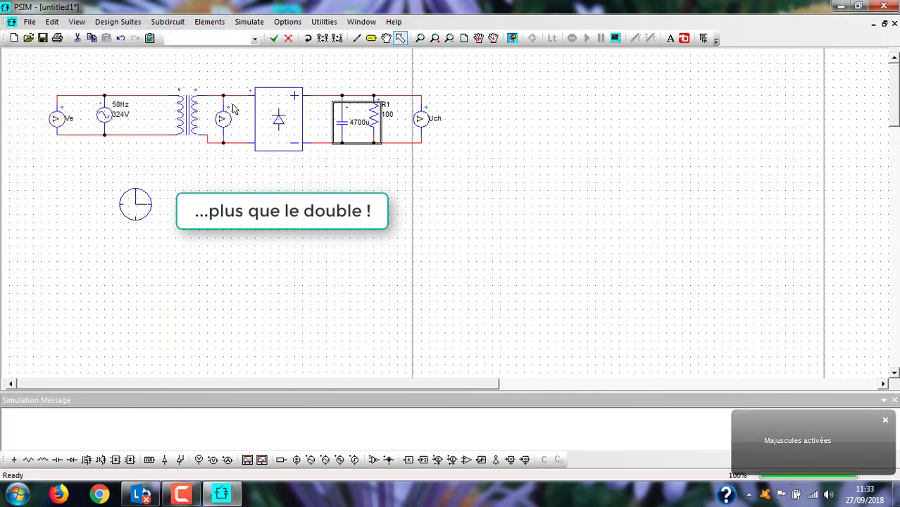
{"action": "left_click", "coordinate": [250, 187]}
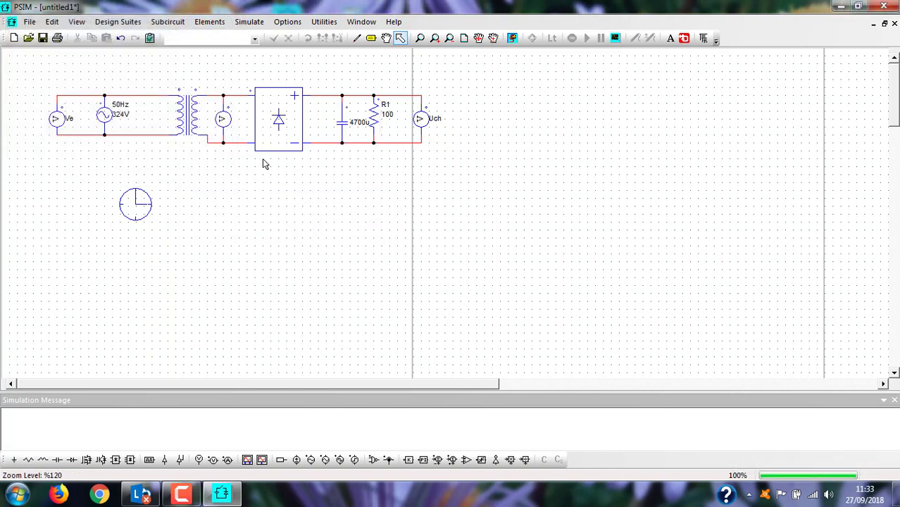
- Run the simulation with the 4700u capacitor and plot the load voltage Uch
{"action": "left_click", "coordinate": [250, 21]}
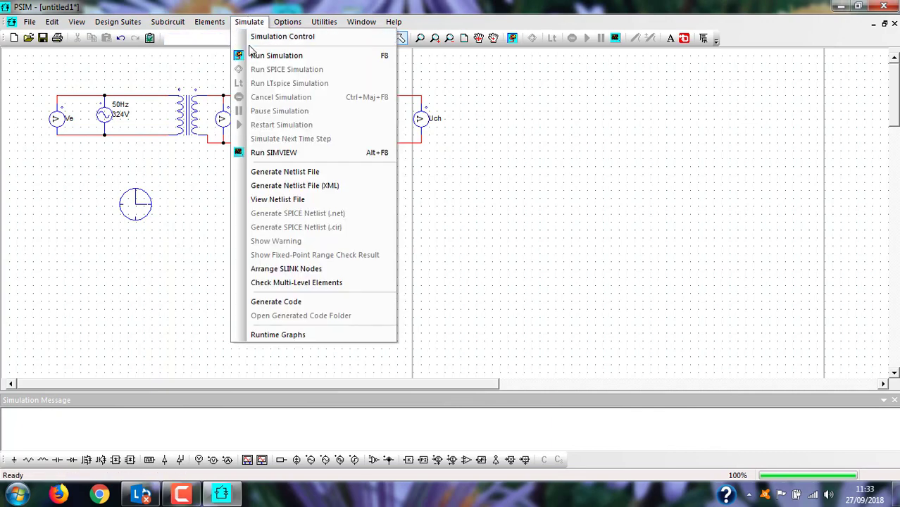
{"action": "left_click", "coordinate": [251, 55]}
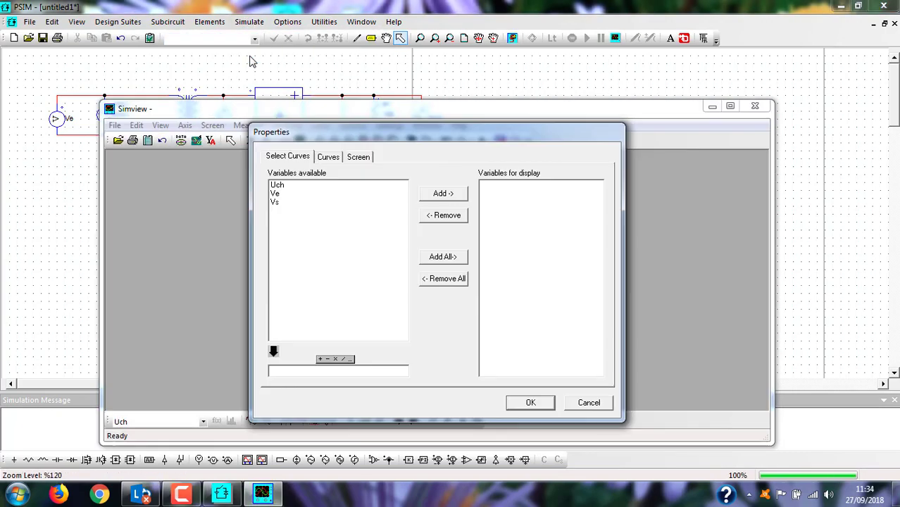
{"action": "left_click", "coordinate": [275, 186]}
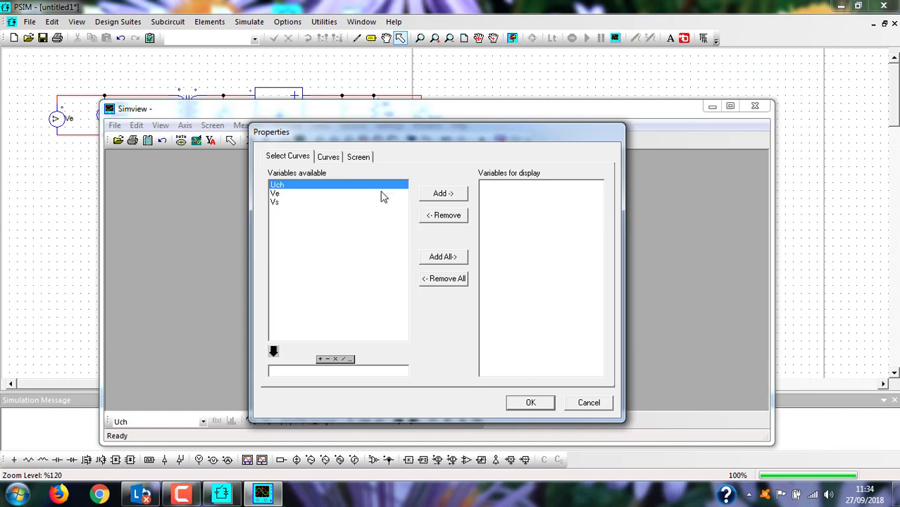
{"action": "left_click", "coordinate": [441, 194]}
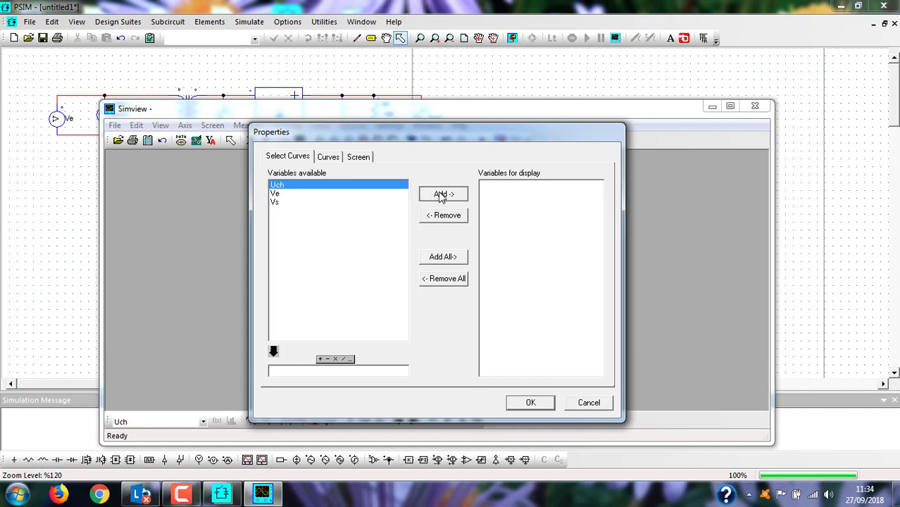
{"action": "left_click", "coordinate": [528, 402]}
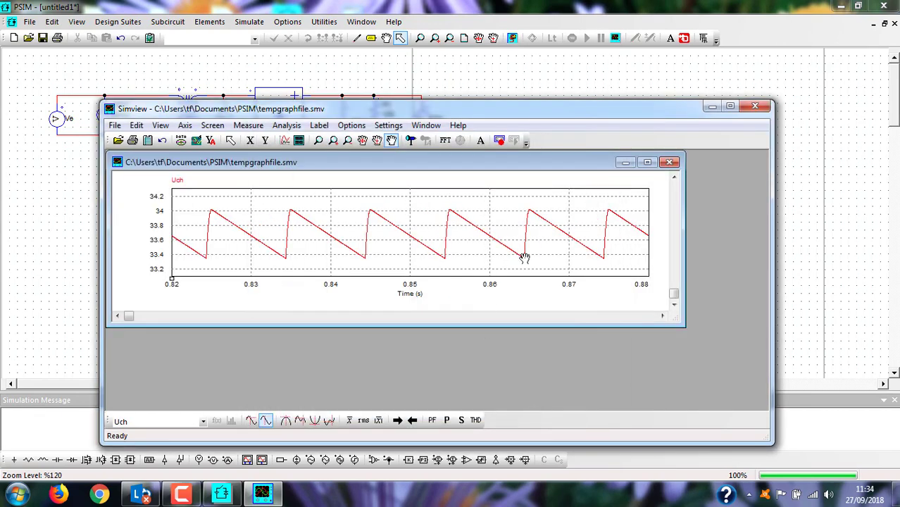
- Maximize the Uch plot, measure the peak and lowest load voltage with the 4700u capacitor, and close the waveform viewer
{"action": "left_click", "coordinate": [647, 163]}
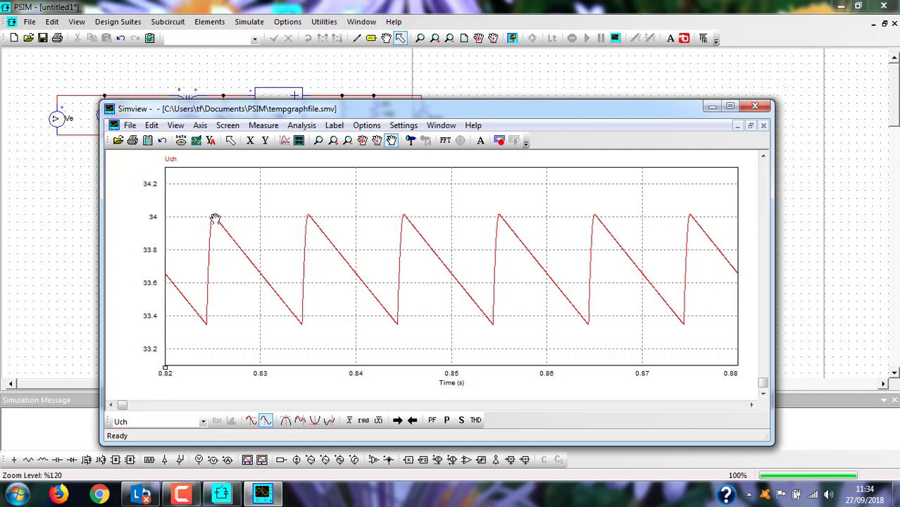
{"action": "left_click", "coordinate": [286, 422]}
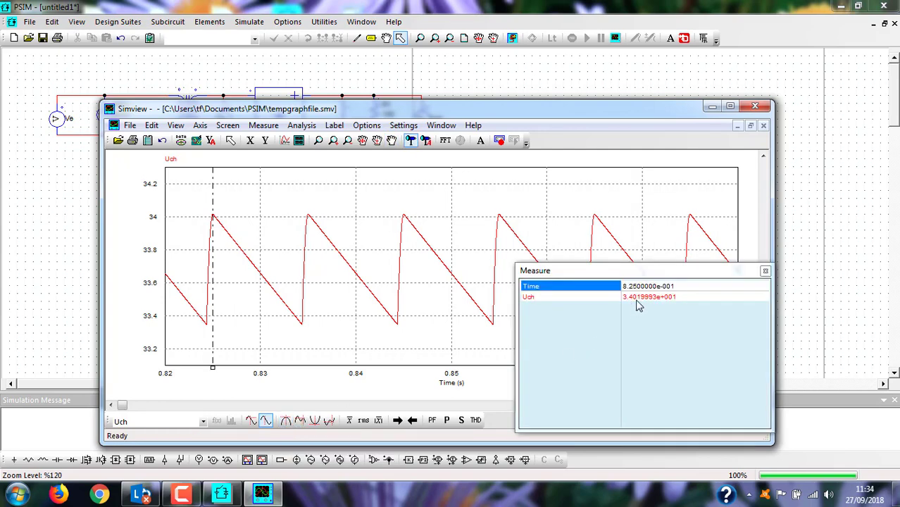
{"action": "left_click", "coordinate": [314, 421]}
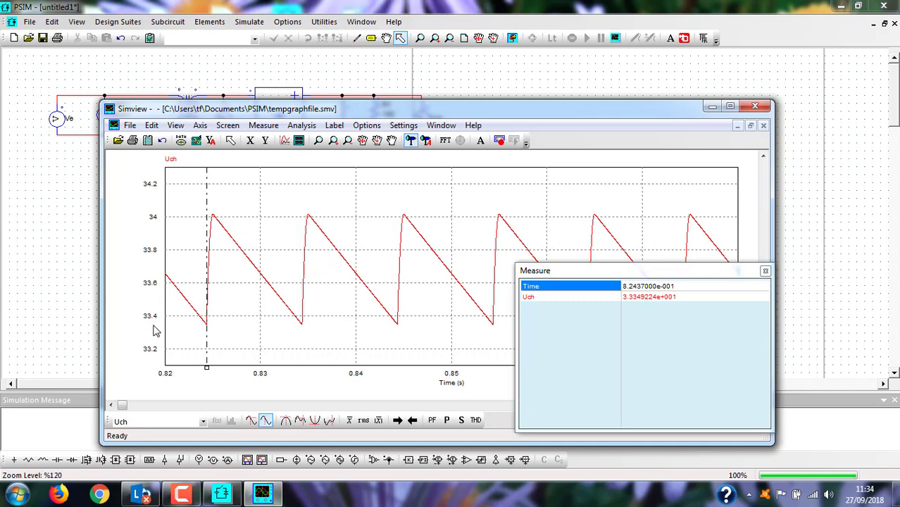
{"action": "left_click", "coordinate": [755, 108]}
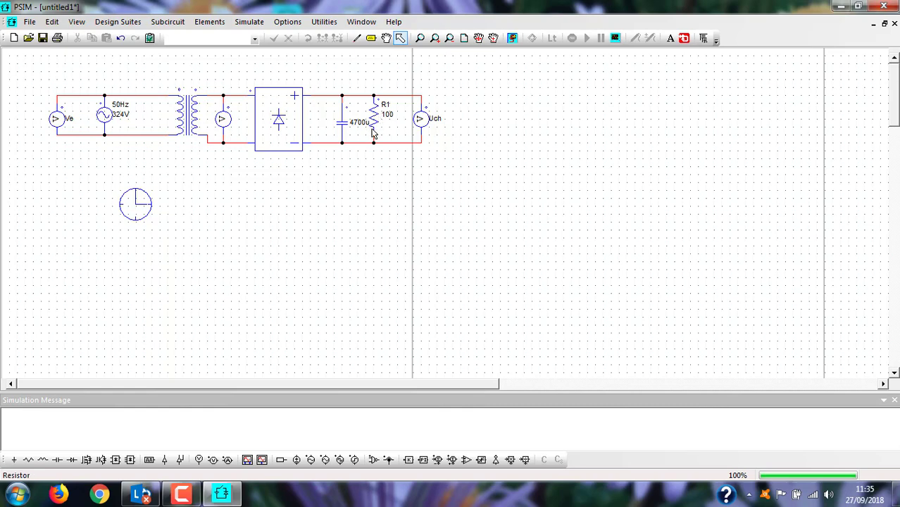
- Rerun the simulation of the 4700u circuit and display the Uch curve again
{"action": "left_click", "coordinate": [252, 23]}
{"action": "left_click", "coordinate": [264, 56]}
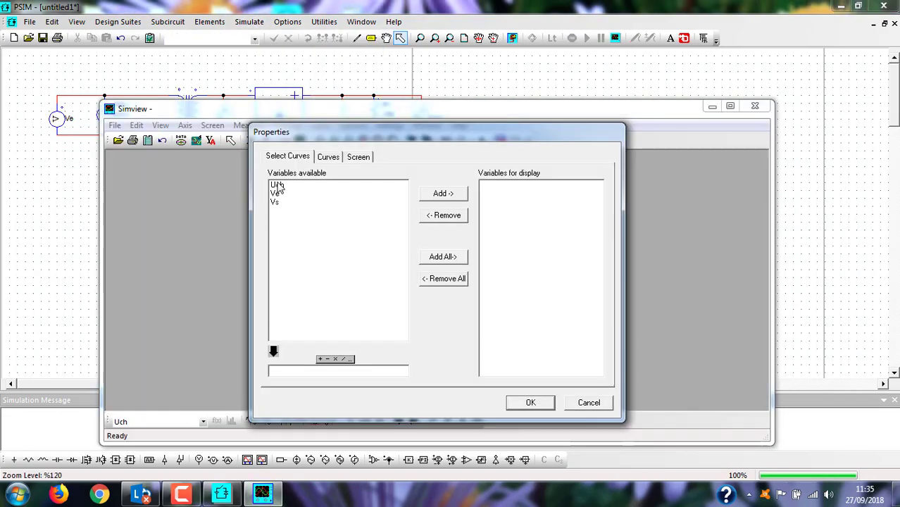
{"action": "left_click", "coordinate": [277, 185]}
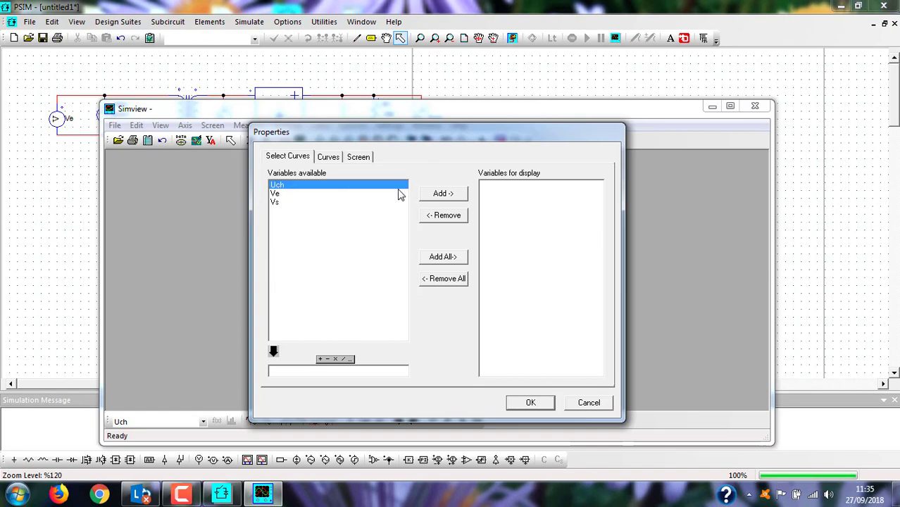
{"action": "left_click", "coordinate": [443, 194]}
{"action": "left_click", "coordinate": [528, 403]}
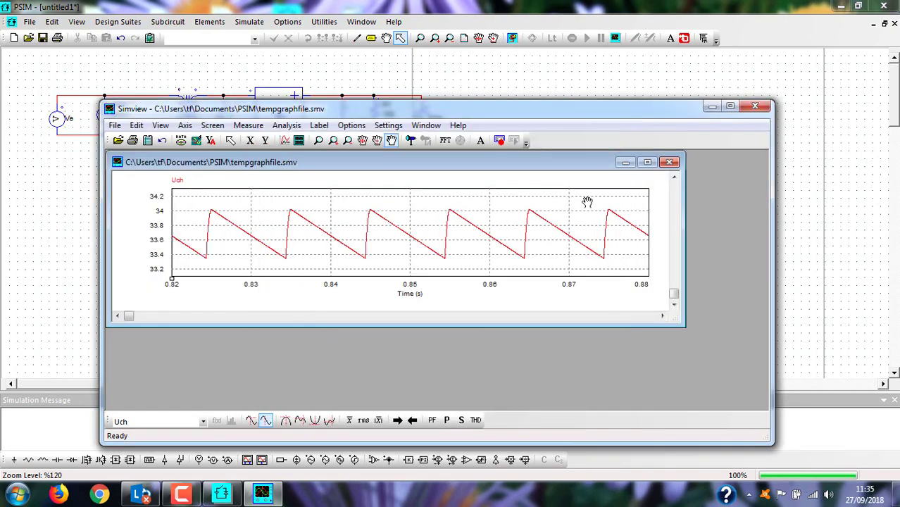
- Enlarge the Uch plot, measure the average load voltage, and return to the schematic
{"action": "left_click", "coordinate": [646, 162]}
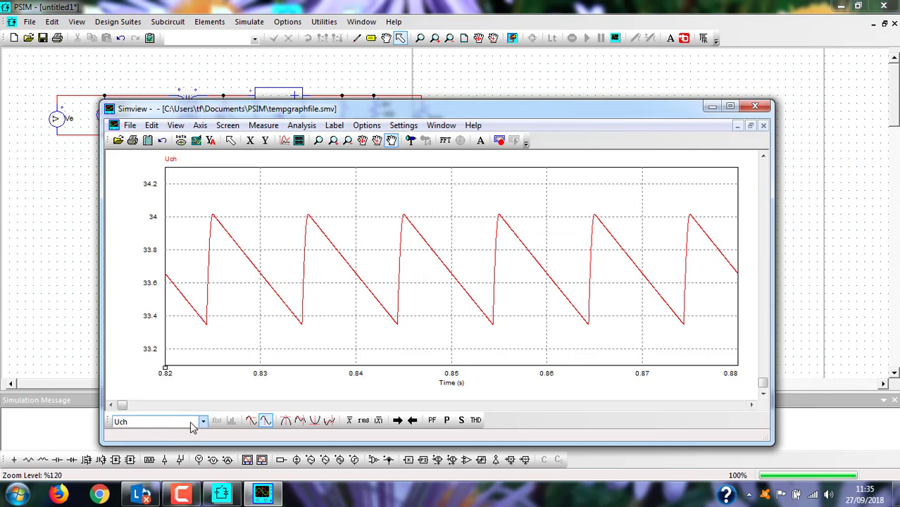
{"action": "left_click", "coordinate": [348, 420]}
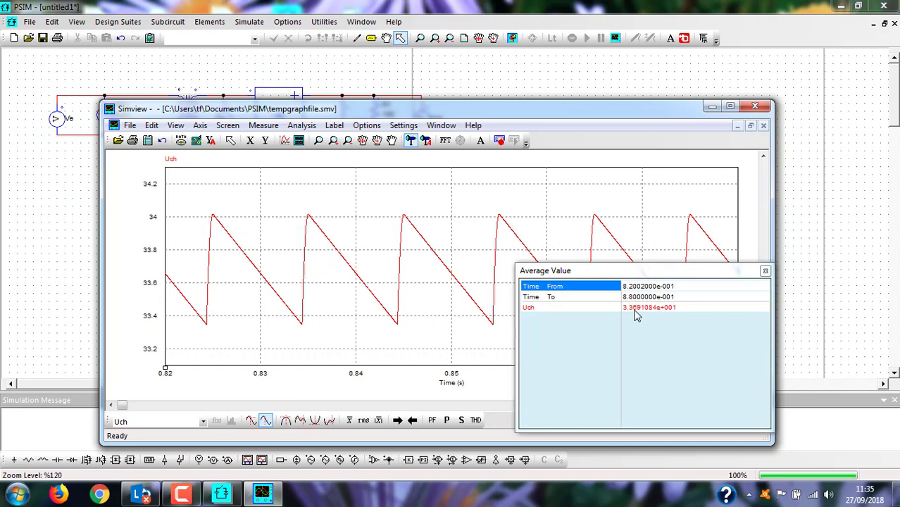
{"action": "left_click", "coordinate": [756, 106]}
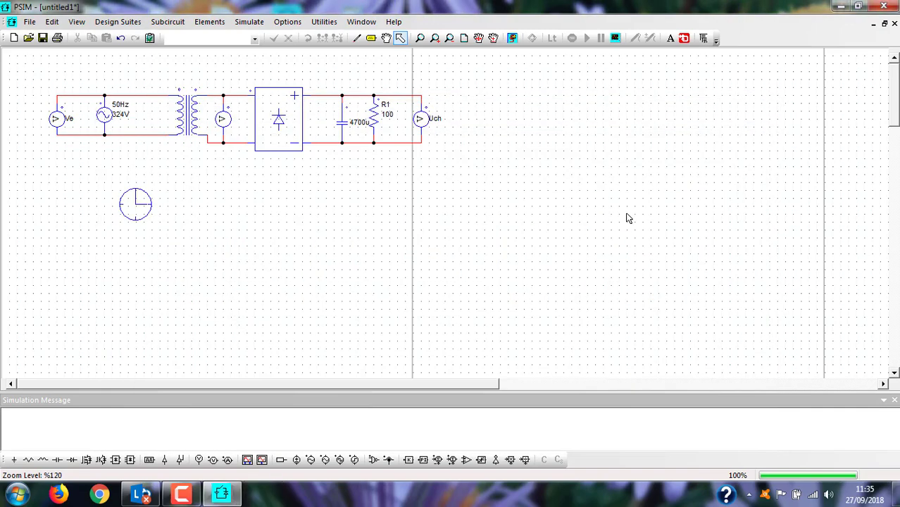